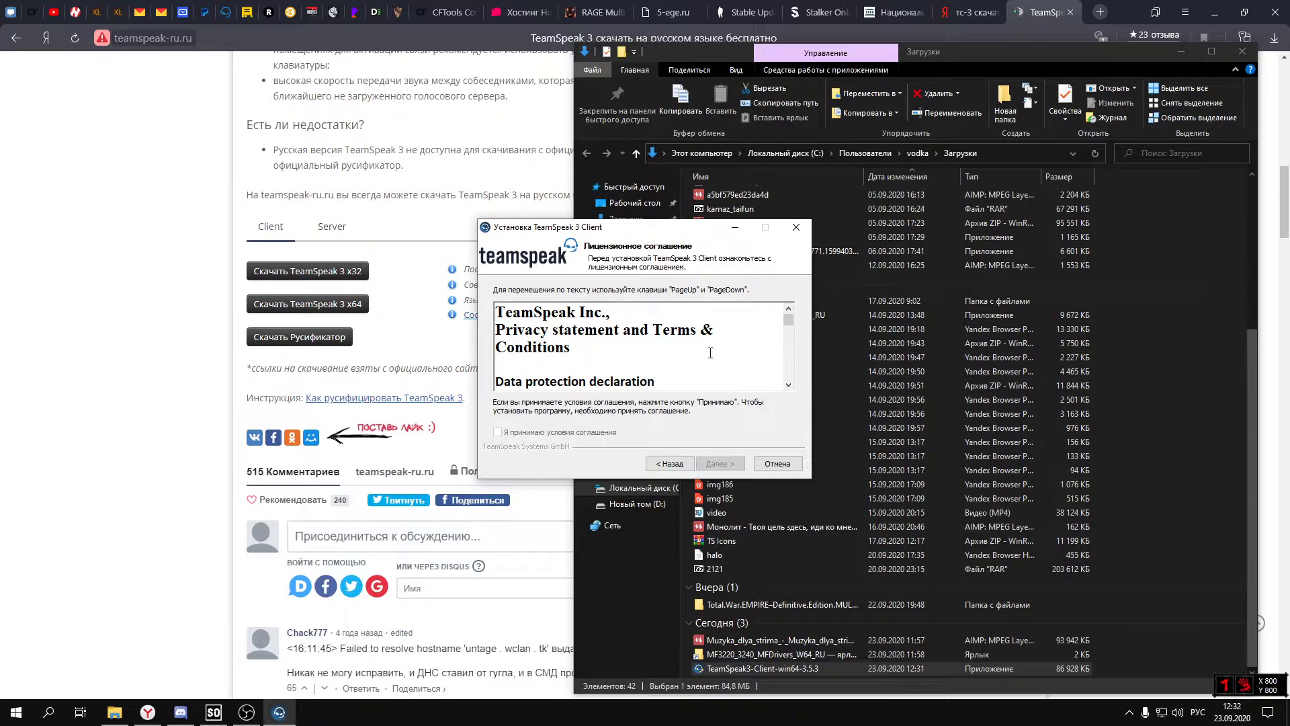
- Go through the license agreement to its end, accept its terms and continue the TeamSpeak 3 Client setup
drag(792, 317, 789, 414)
click(498, 432)
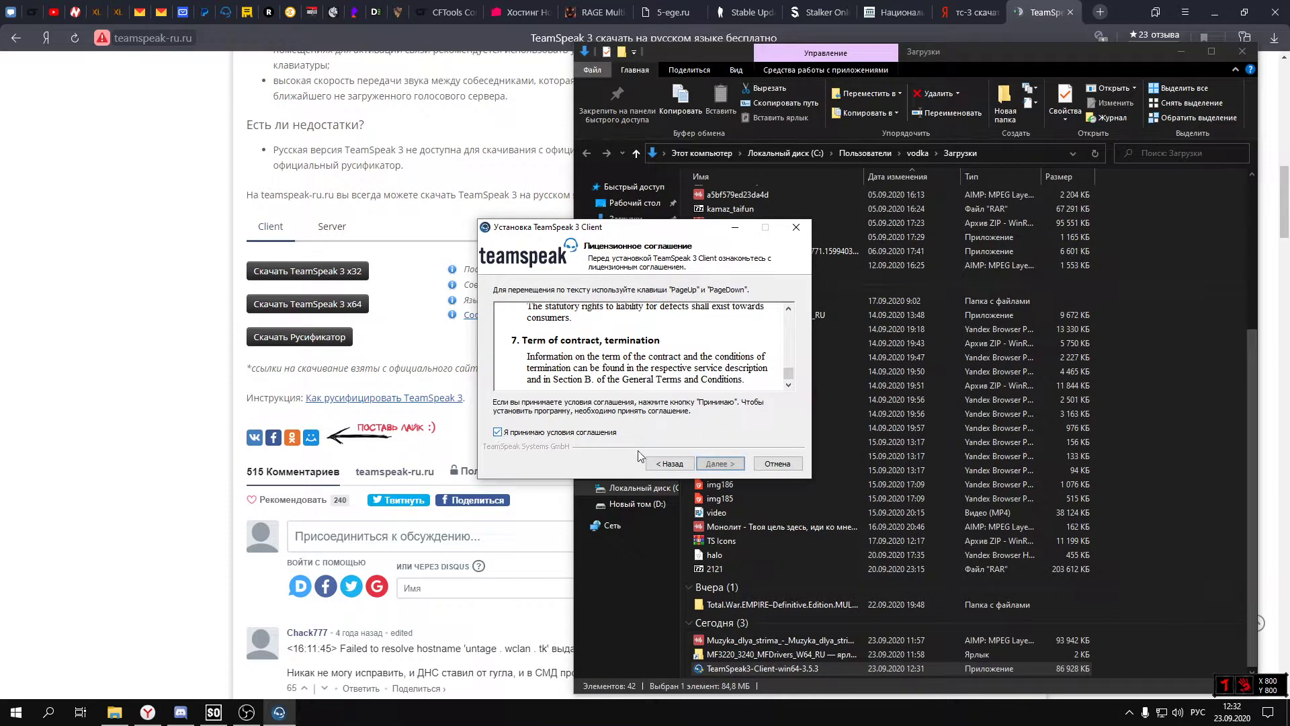
click(719, 463)
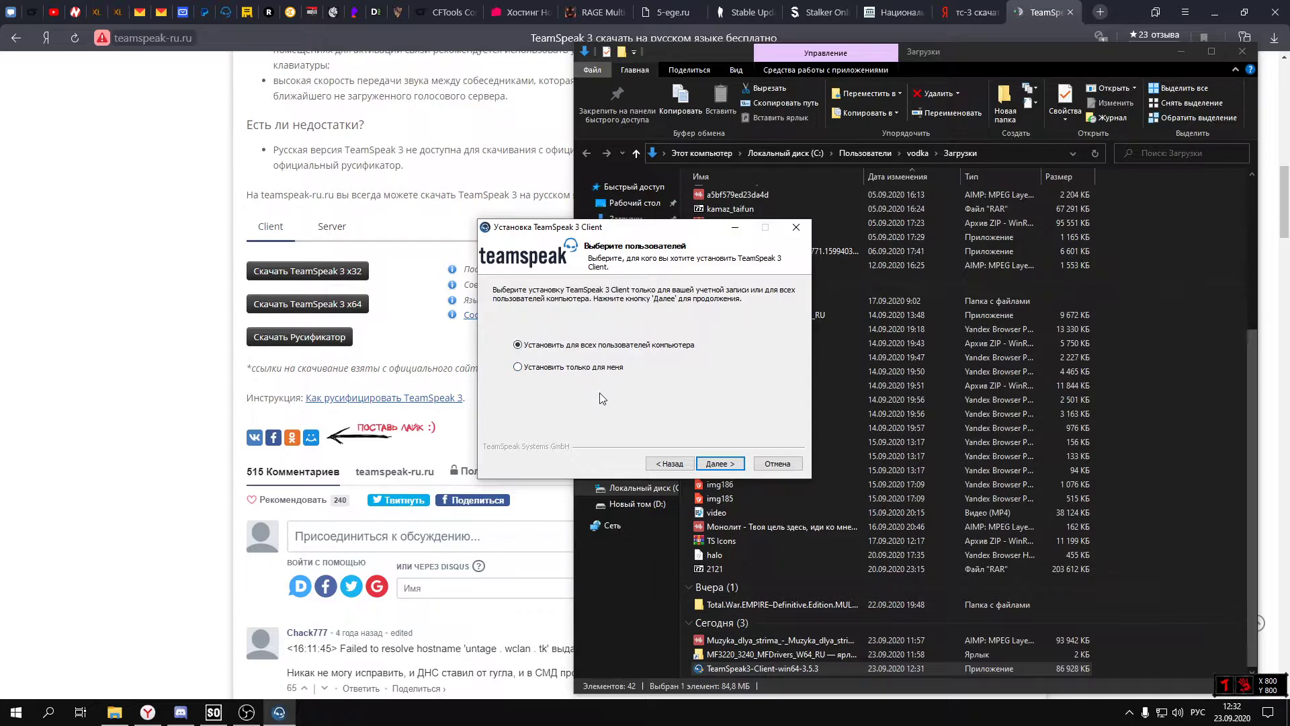
- Choose to install TeamSpeak 3 Client for all users of the computer and continue to the installation folder choice
click(529, 368)
click(519, 346)
click(720, 464)
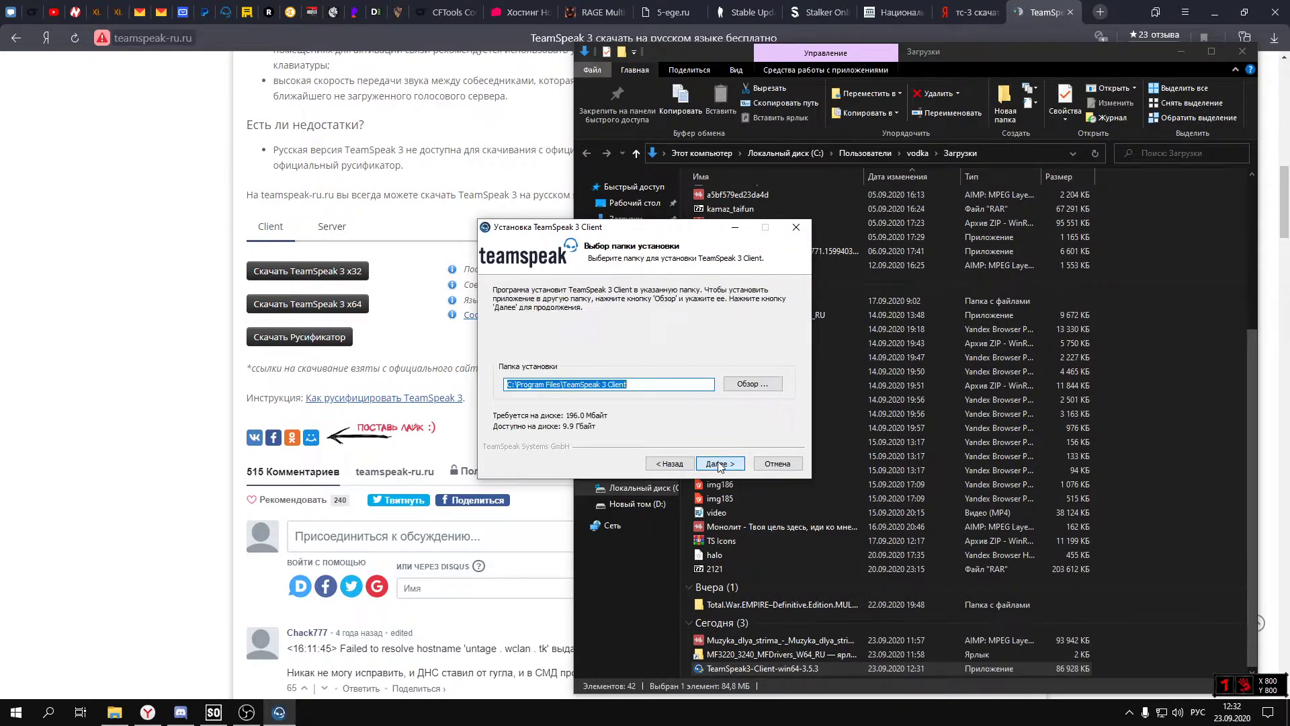
click(659, 463)
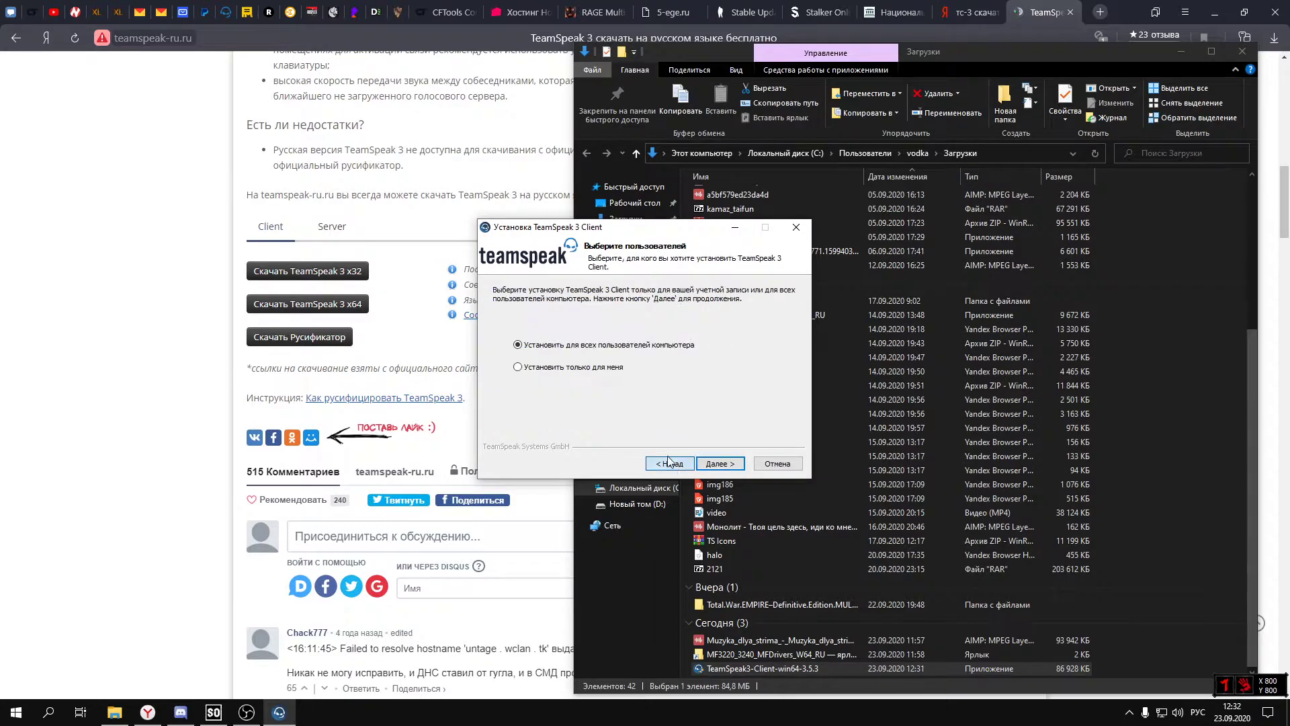
click(720, 464)
click(751, 383)
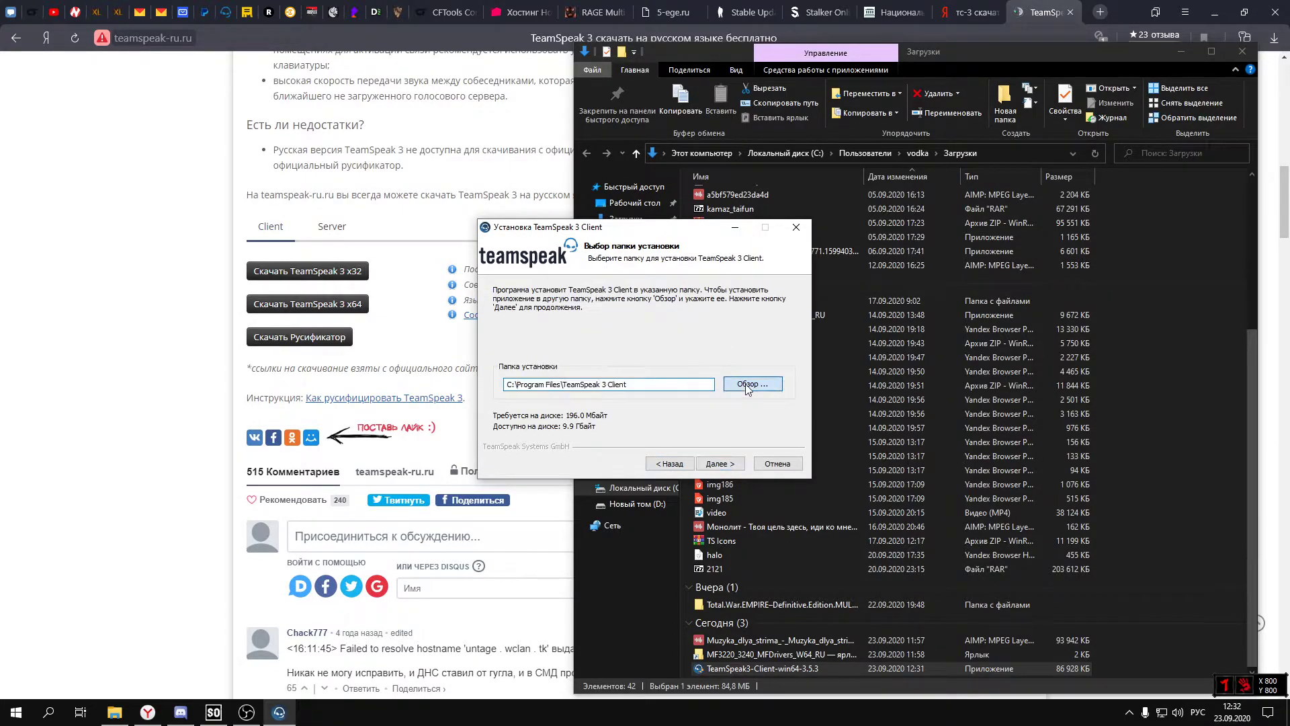
scroll(677, 355, down, 3)
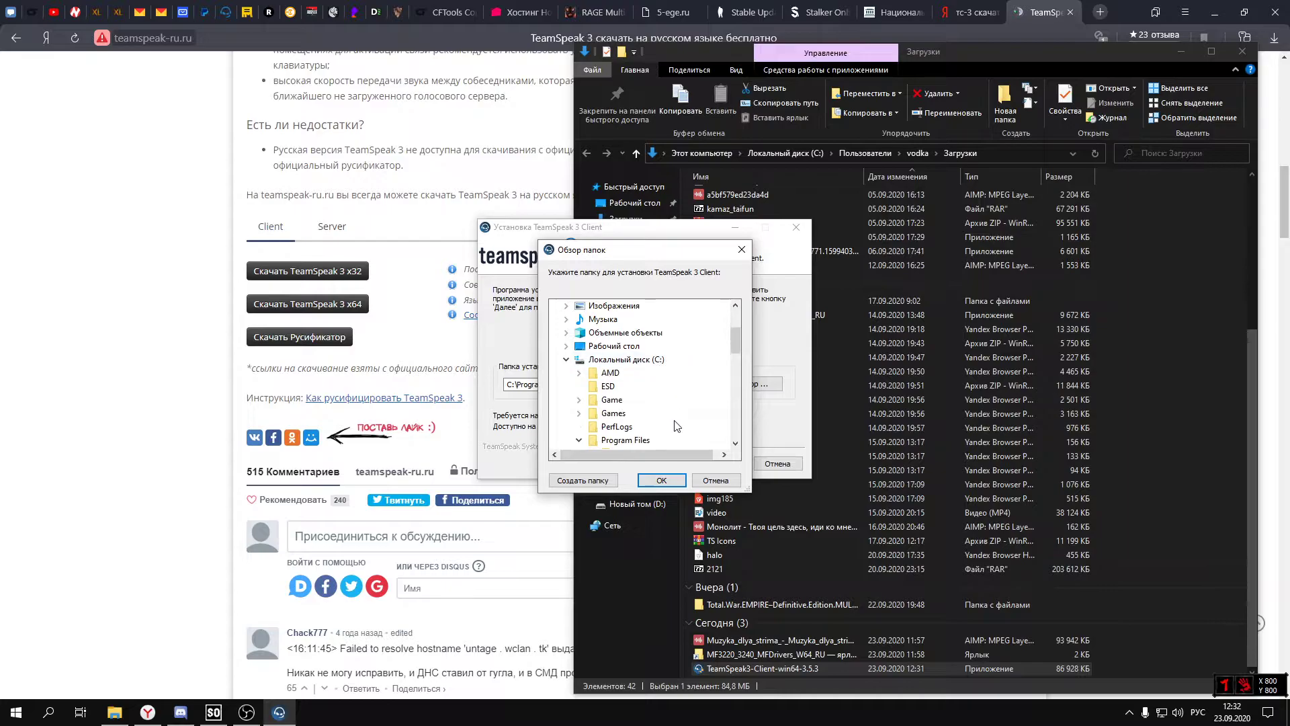
click(716, 480)
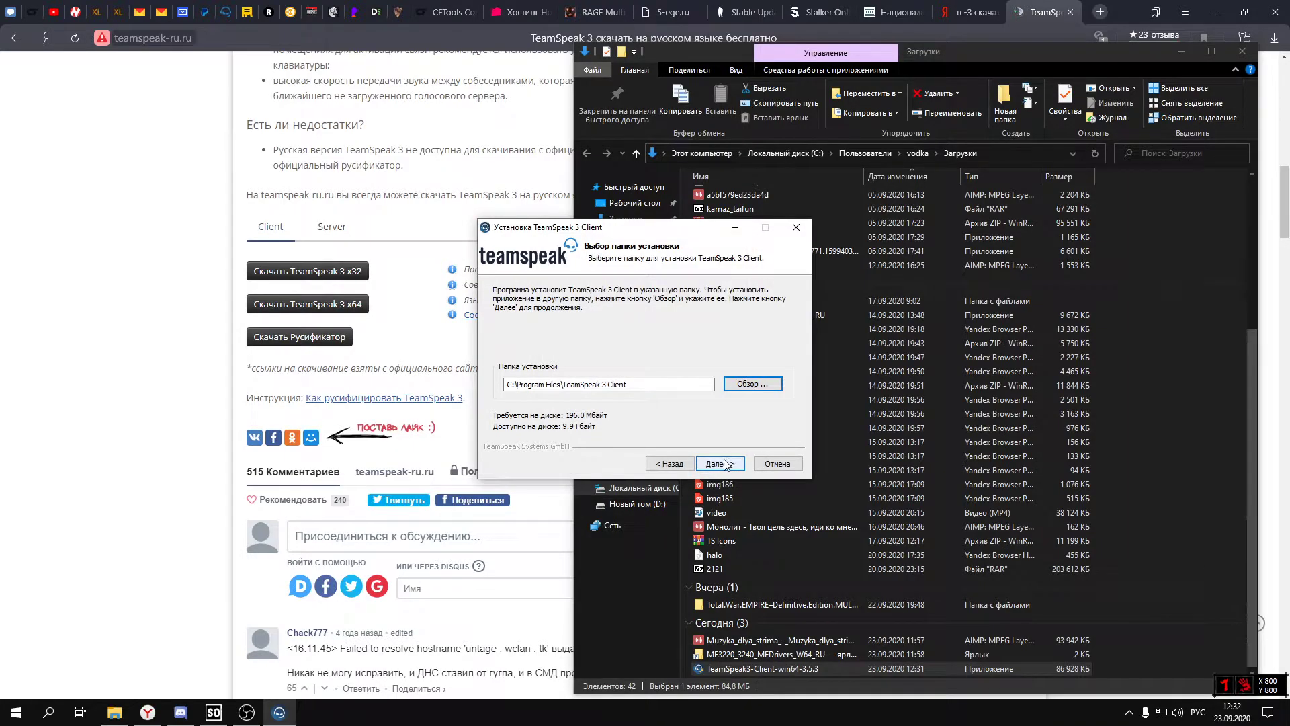
- Install into the default folder with configuration saved in the user's own files and without Overwolf, finishing setup without launching the client
click(728, 462)
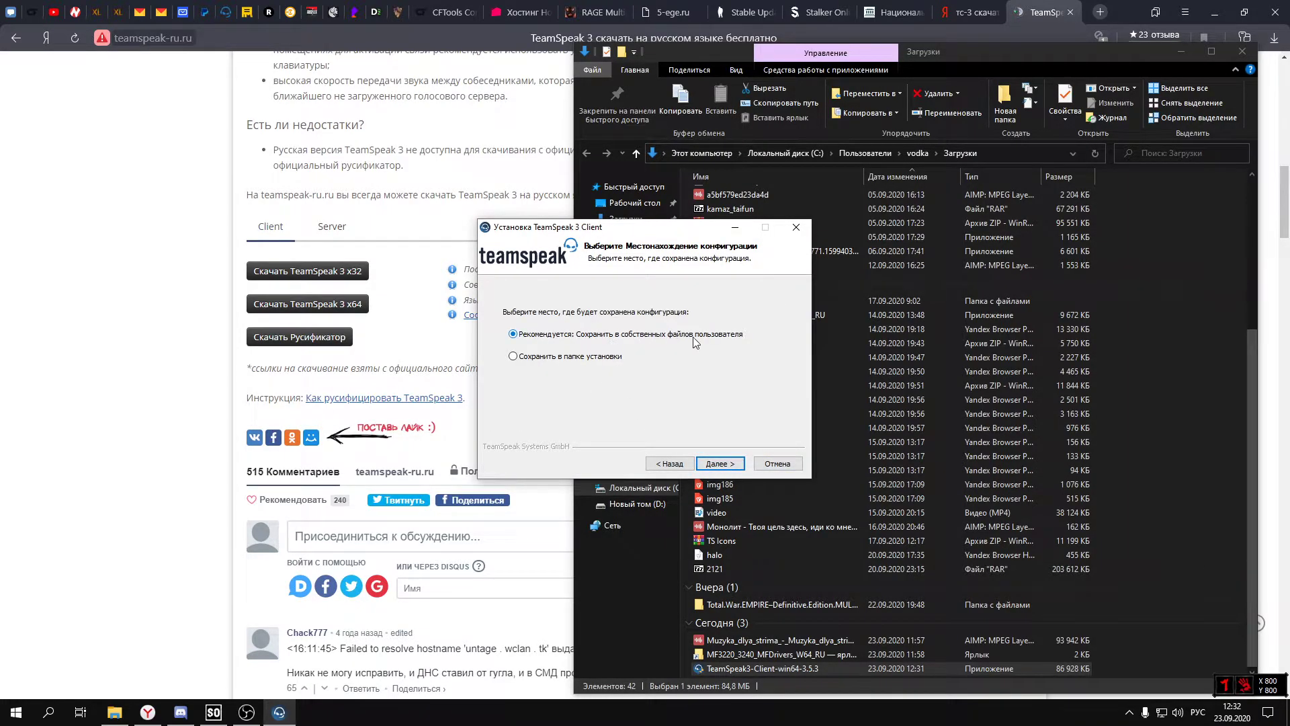
click(723, 465)
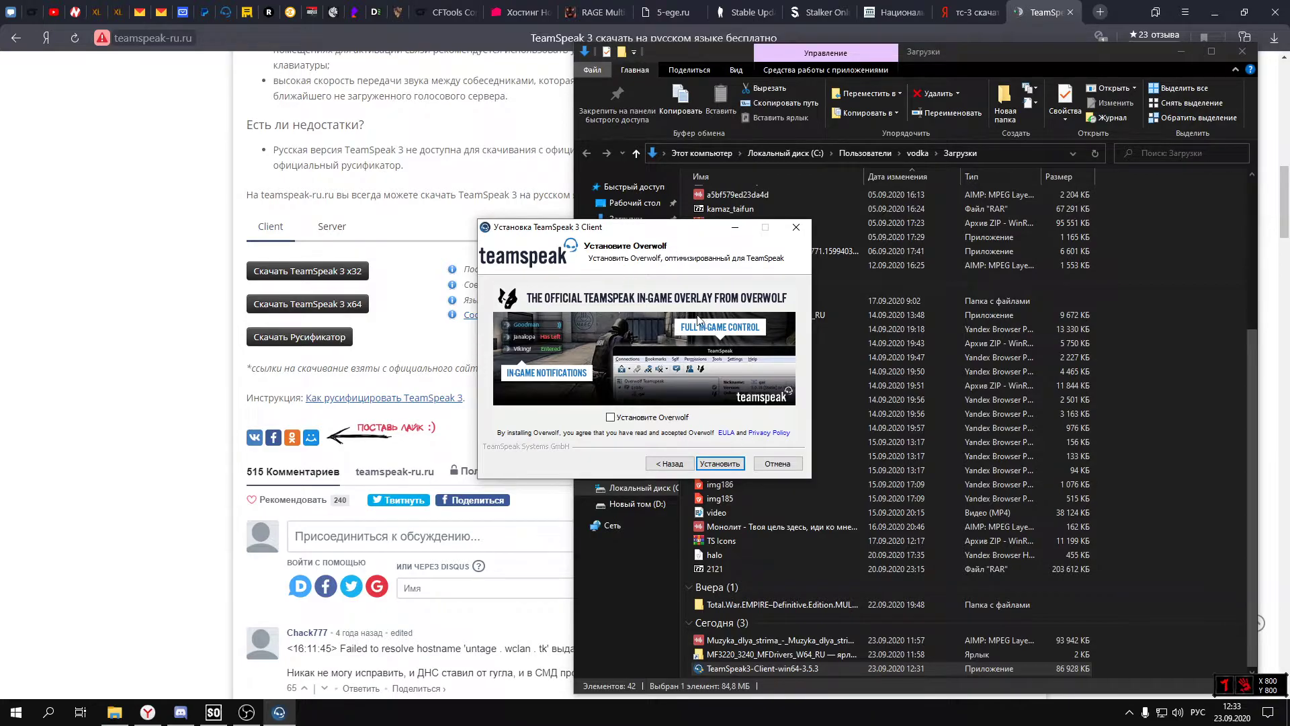
click(716, 463)
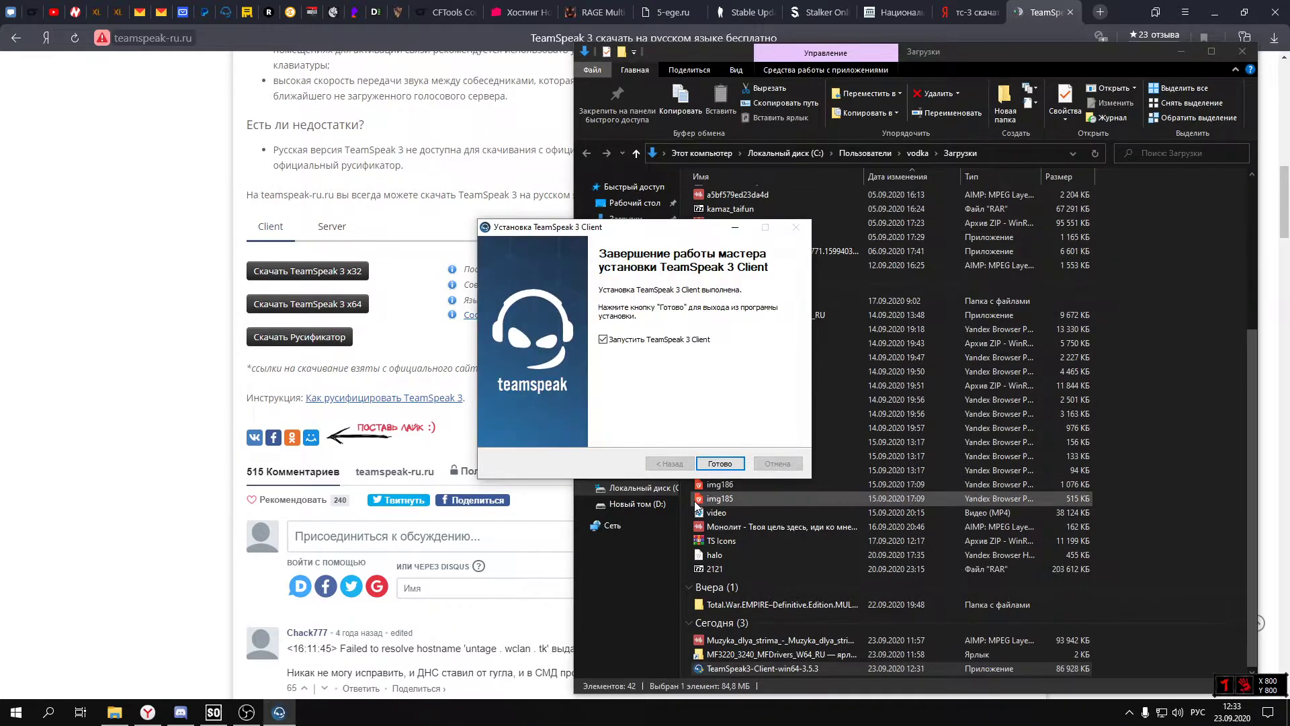
click(603, 340)
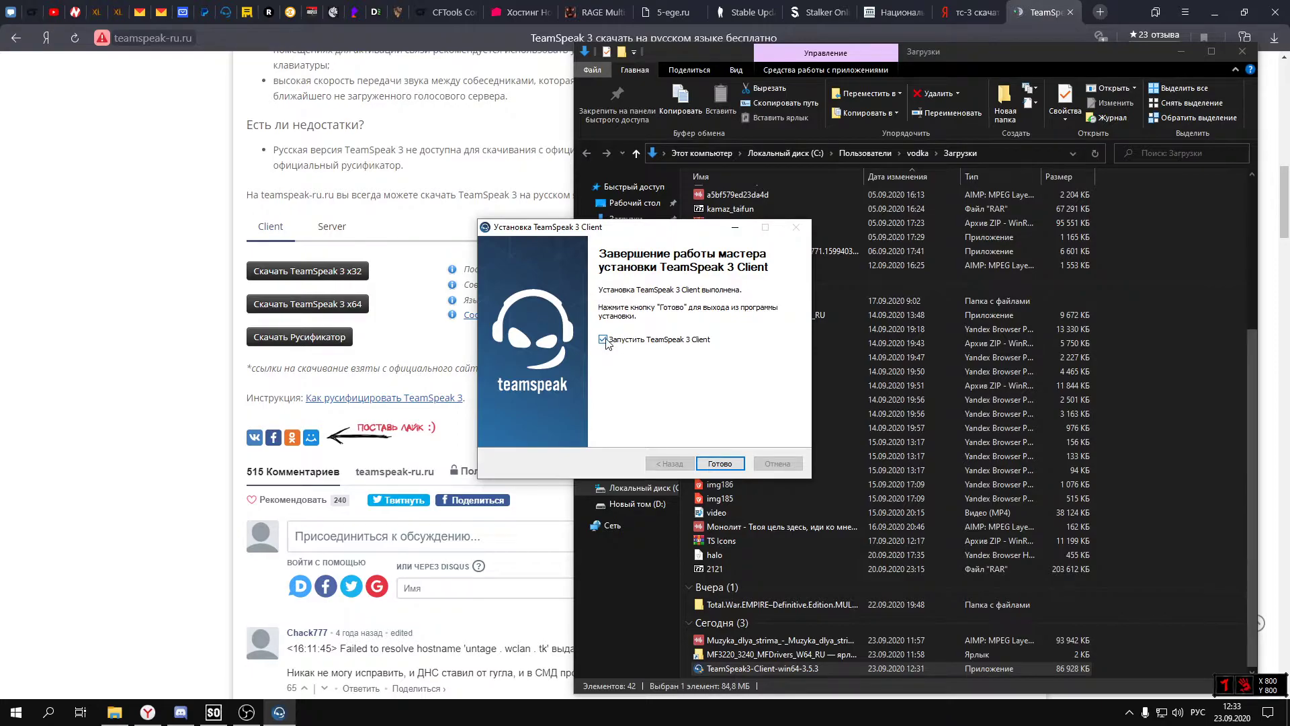
click(723, 463)
- Minimize the browser and Downloads windows and move the TeamSpeak 3 Client shortcut to the empty middle of the desktop
click(1195, 21)
click(1215, 12)
click(1215, 11)
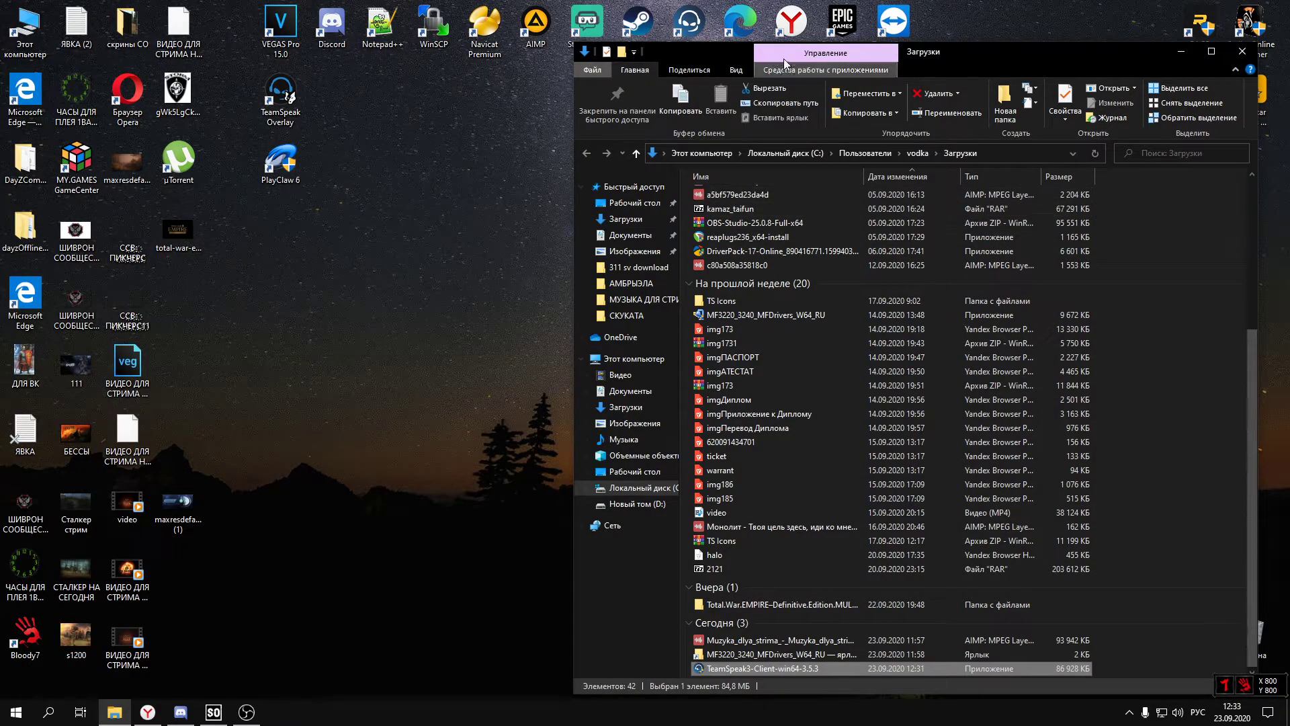
click(1181, 52)
drag(673, 31, 570, 305)
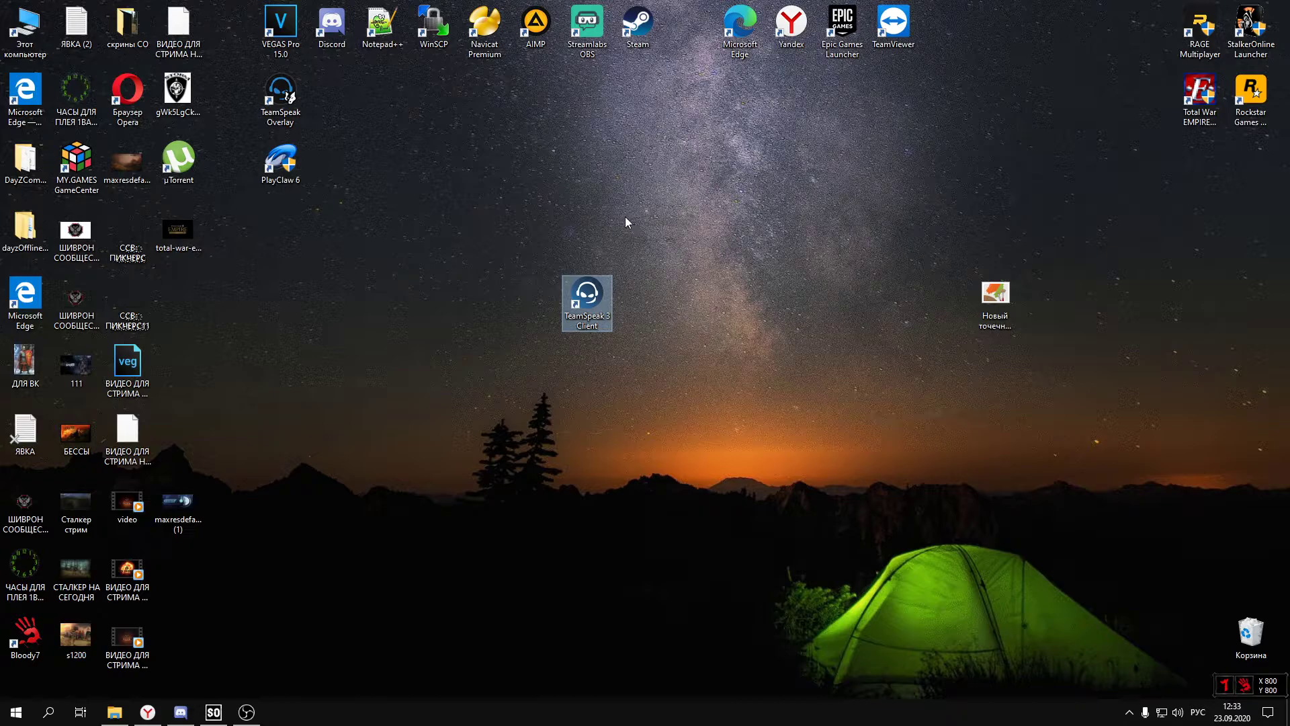
- Empty the Recycle Bin, permanently deleting the teamspeak PNG file
right_click(1249, 630)
click(1142, 555)
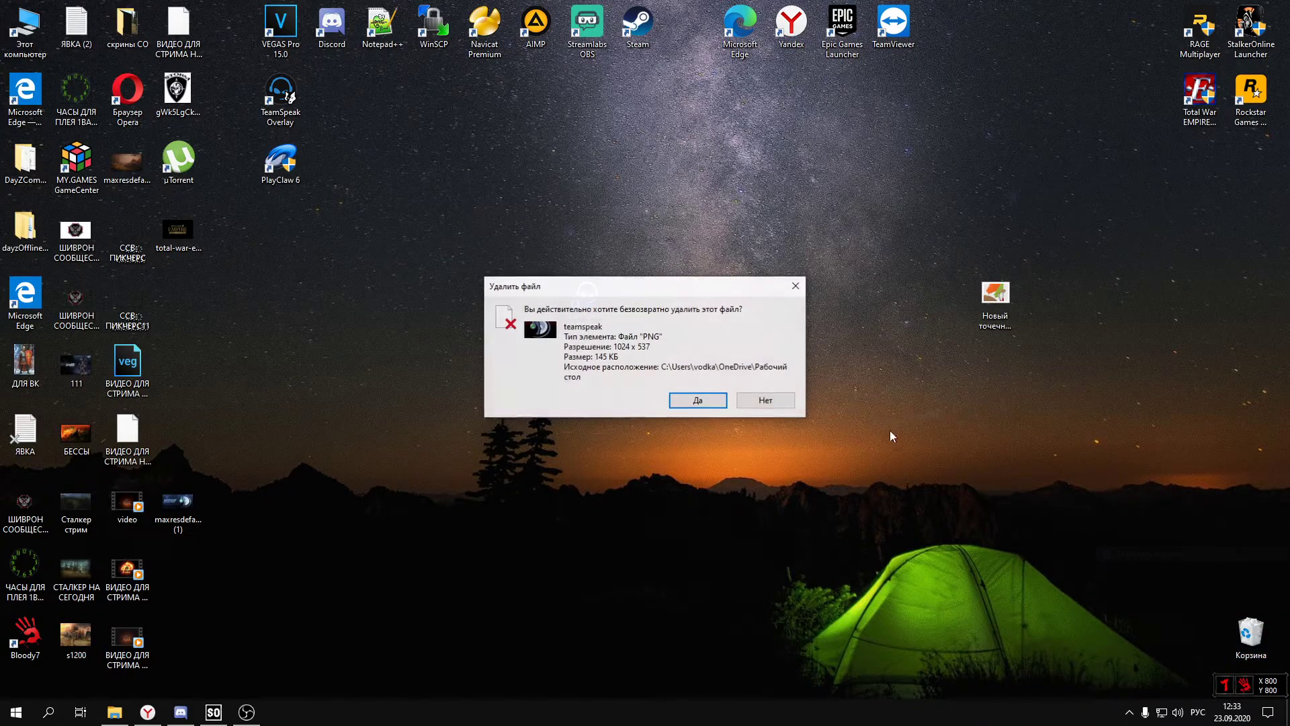
click(698, 400)
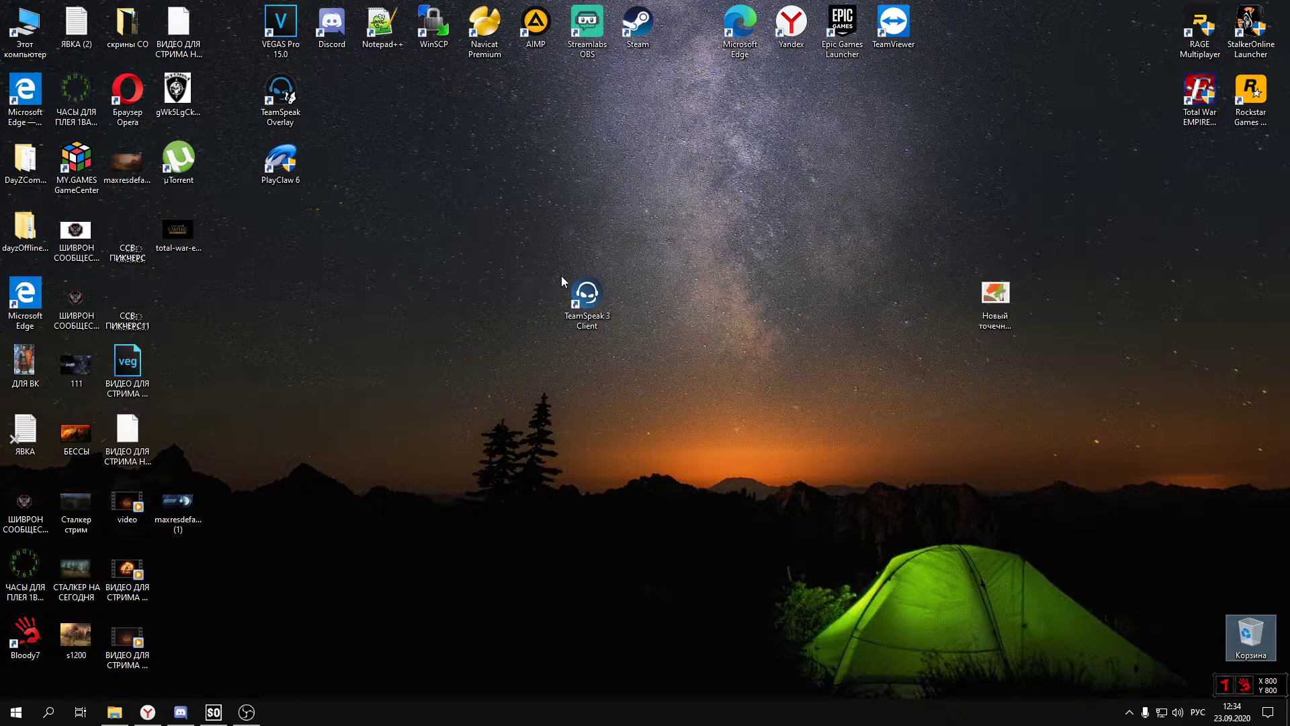
- Set the TeamSpeak 3 Client shortcut to run as administrator in its advanced properties and apply the change with administrator permission
right_click(596, 288)
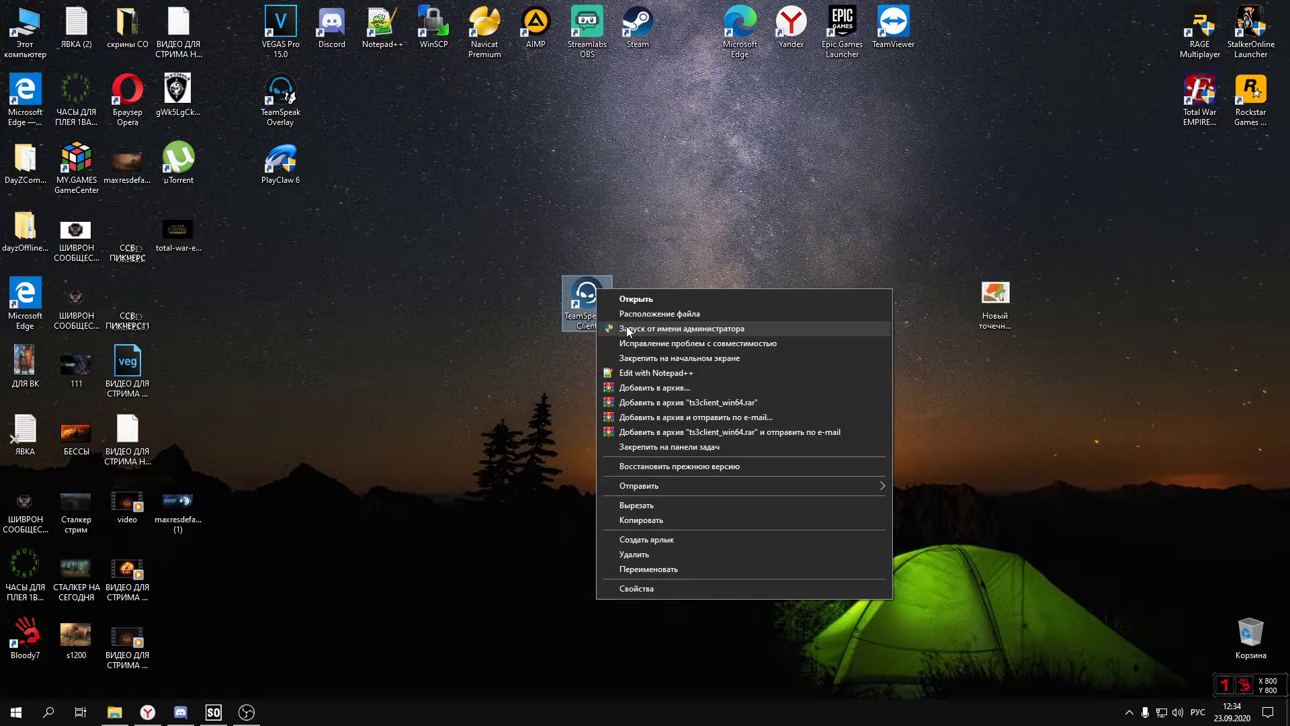
click(641, 591)
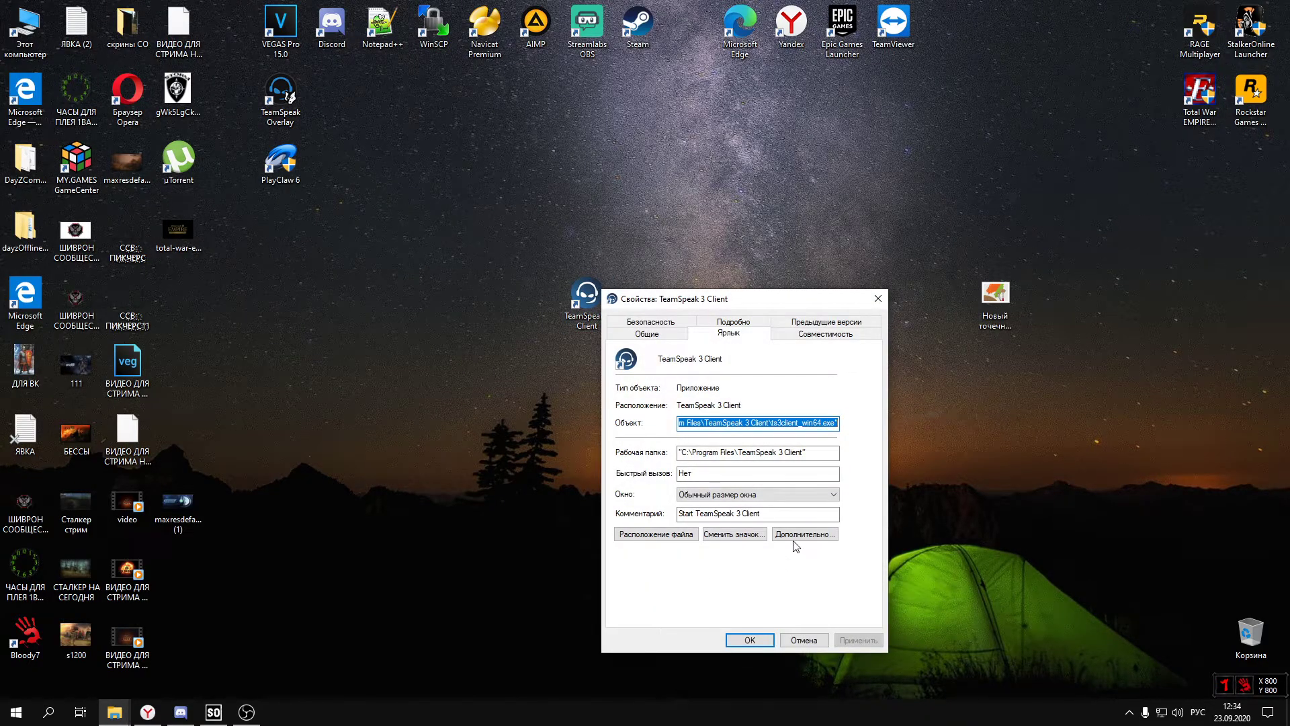
click(794, 539)
click(635, 390)
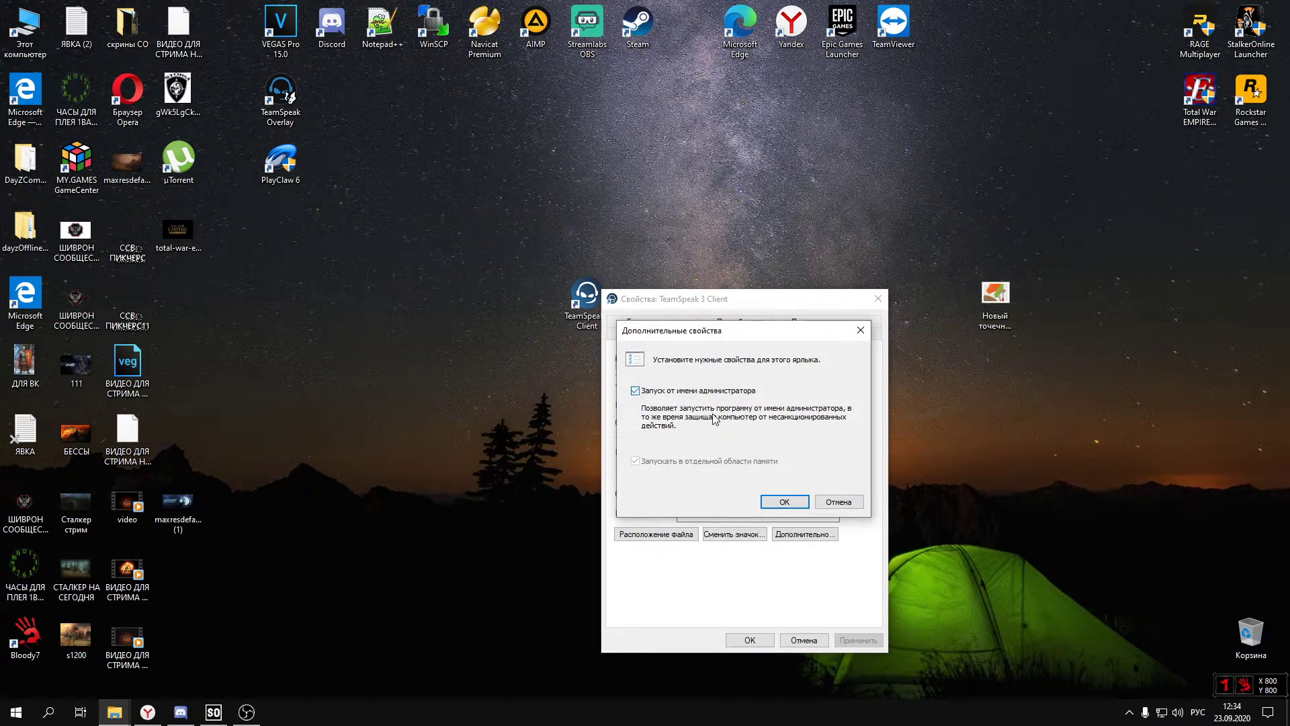
click(779, 502)
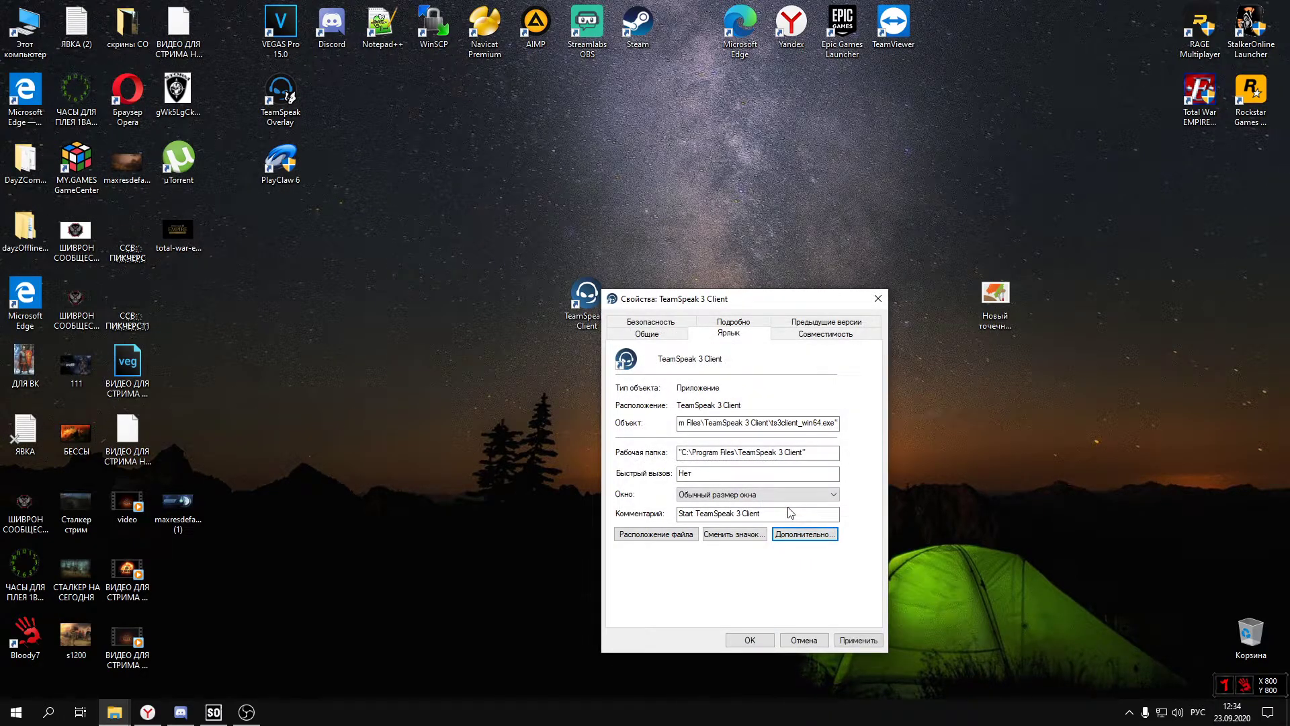
click(844, 640)
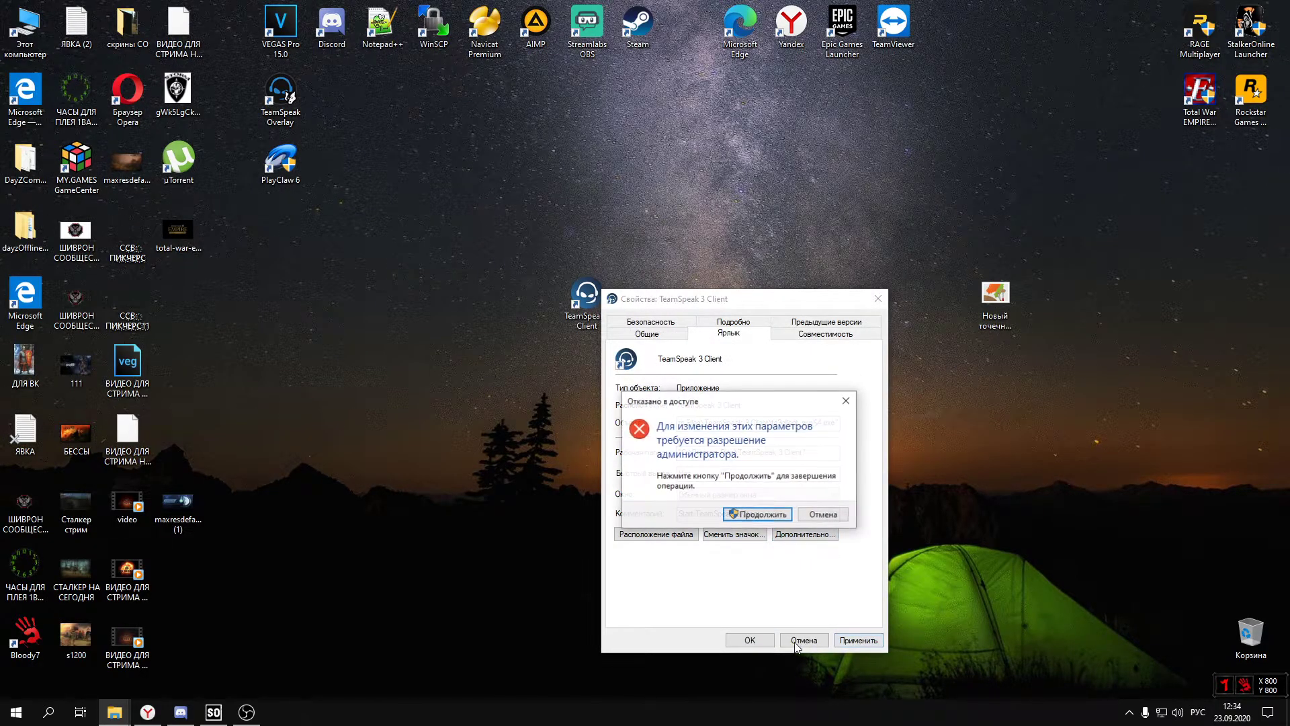
click(748, 515)
click(746, 638)
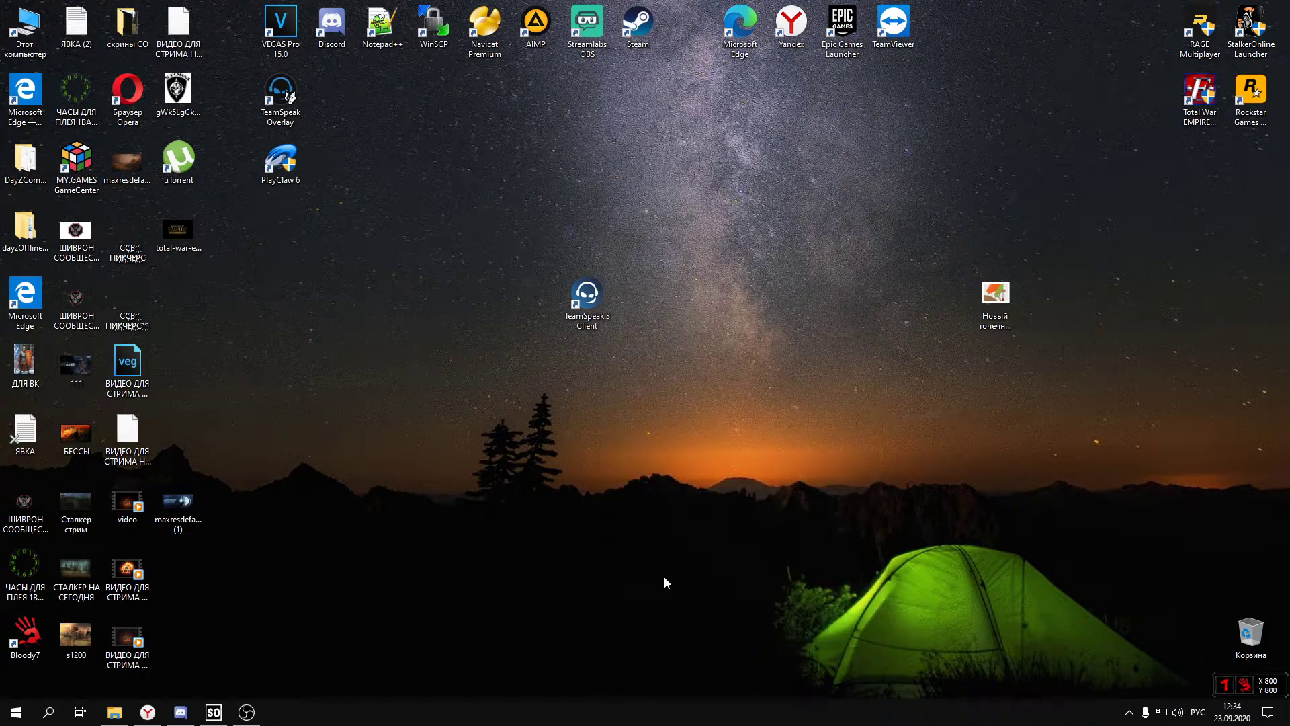
- Move the TeamSpeak 3 Client shortcut into the gap between the Steam and Microsoft Edge icons
drag(590, 324, 584, 122)
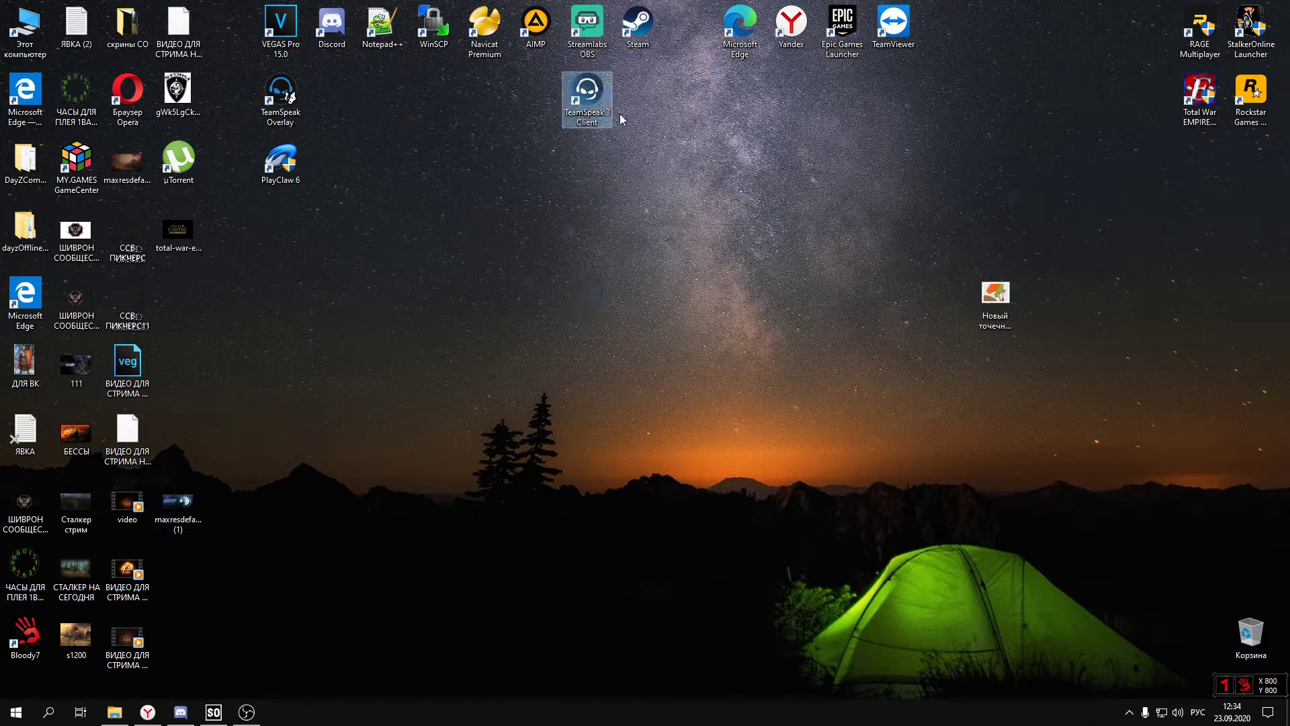
drag(679, 61, 695, 61)
right_click(703, 111)
click(762, 175)
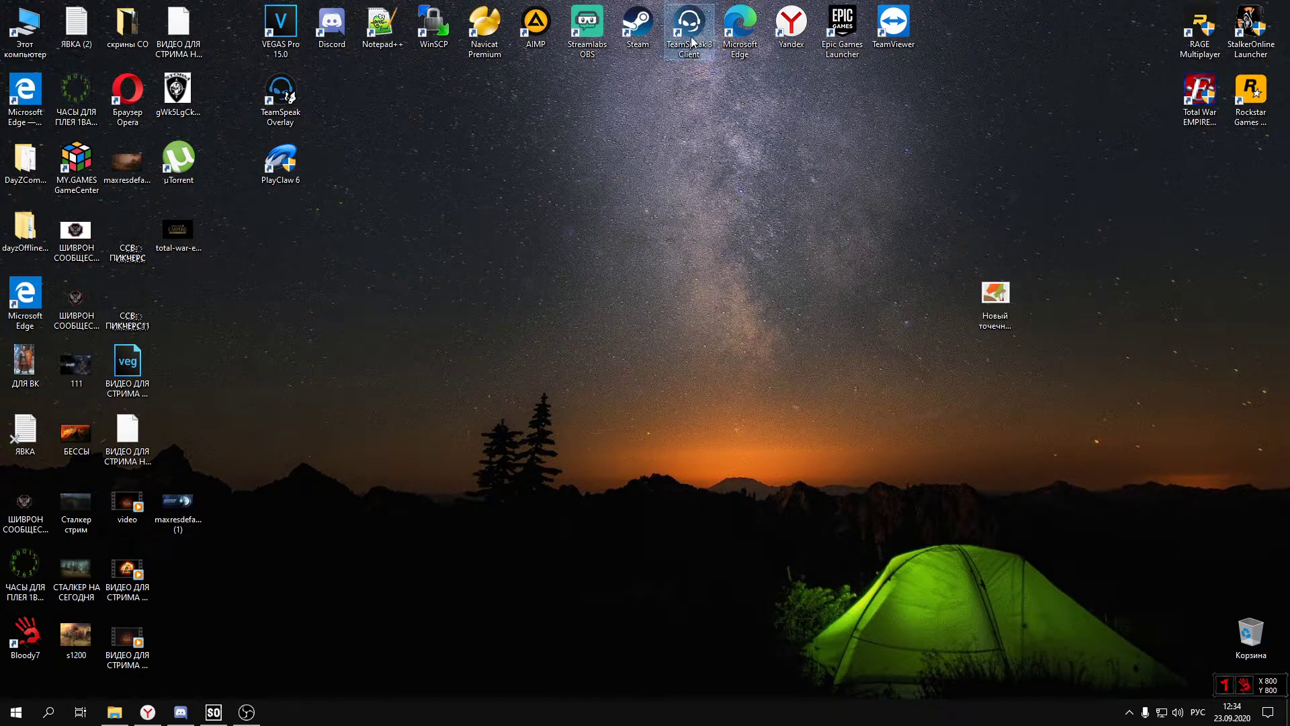
- Launch TeamSpeak 3 Client and open the recording (Запись) page of its settings
key(Return)
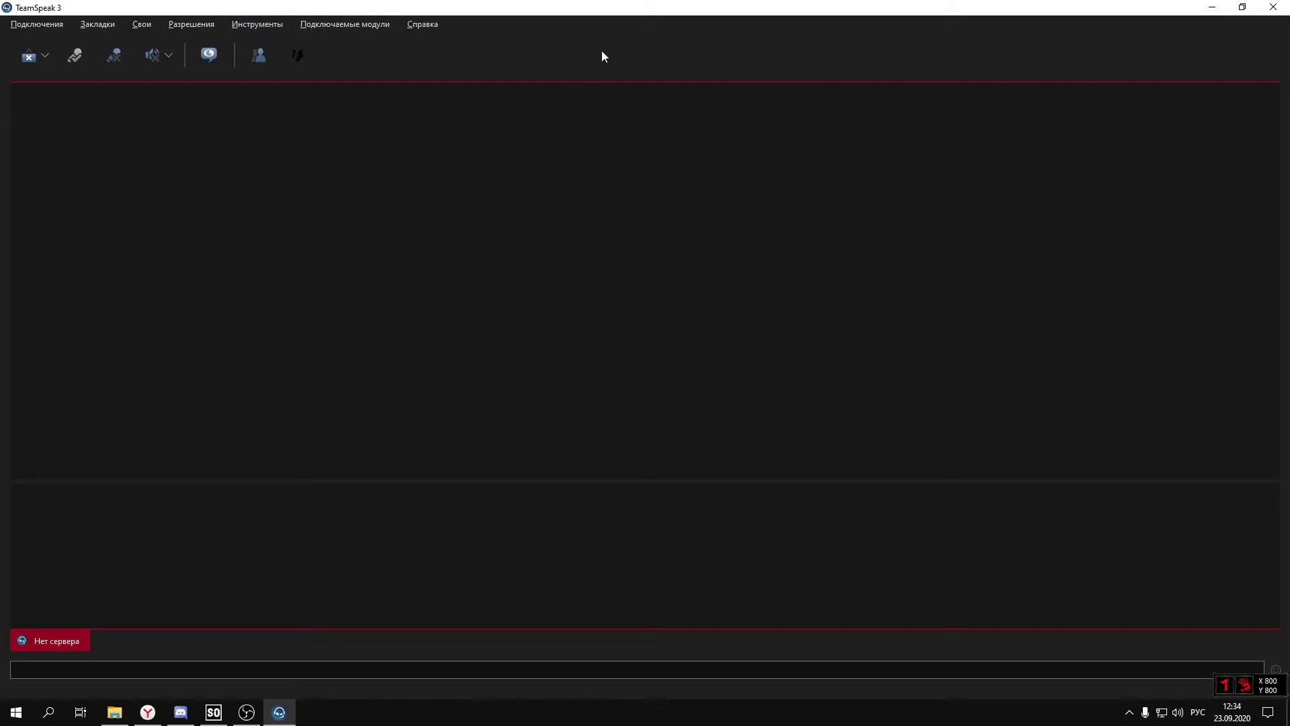
click(244, 25)
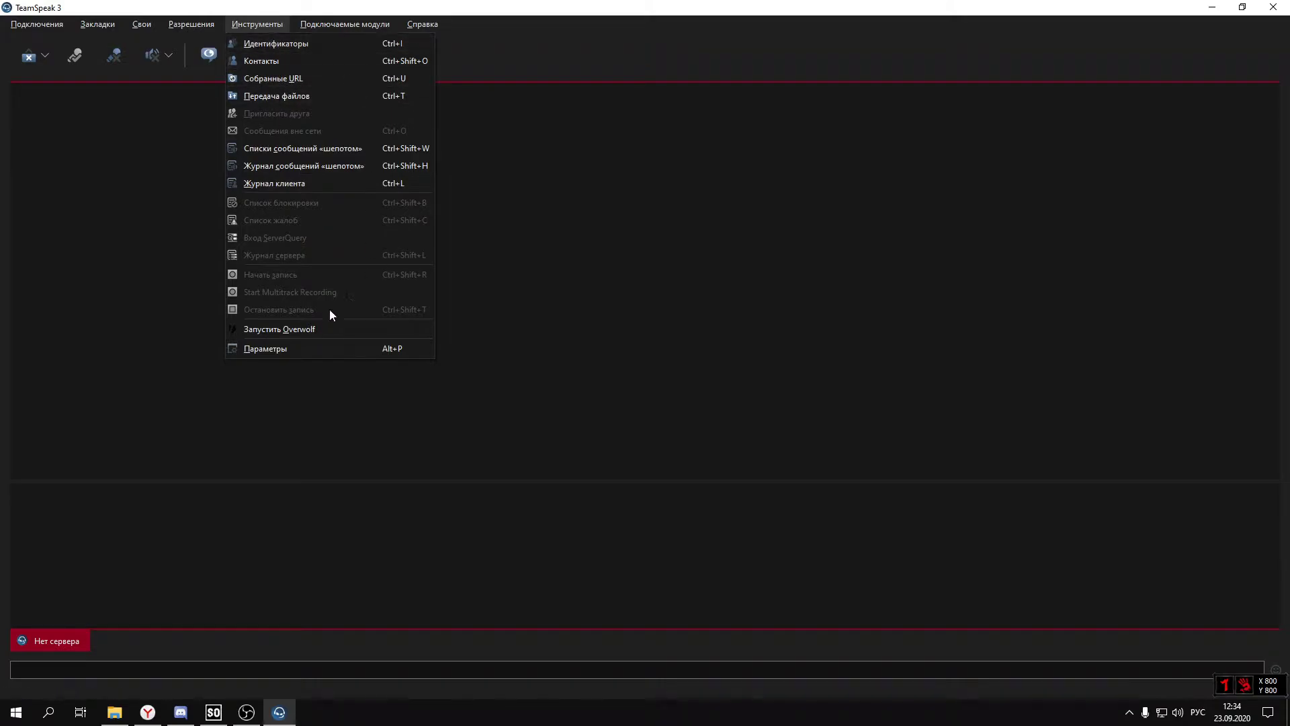
click(276, 349)
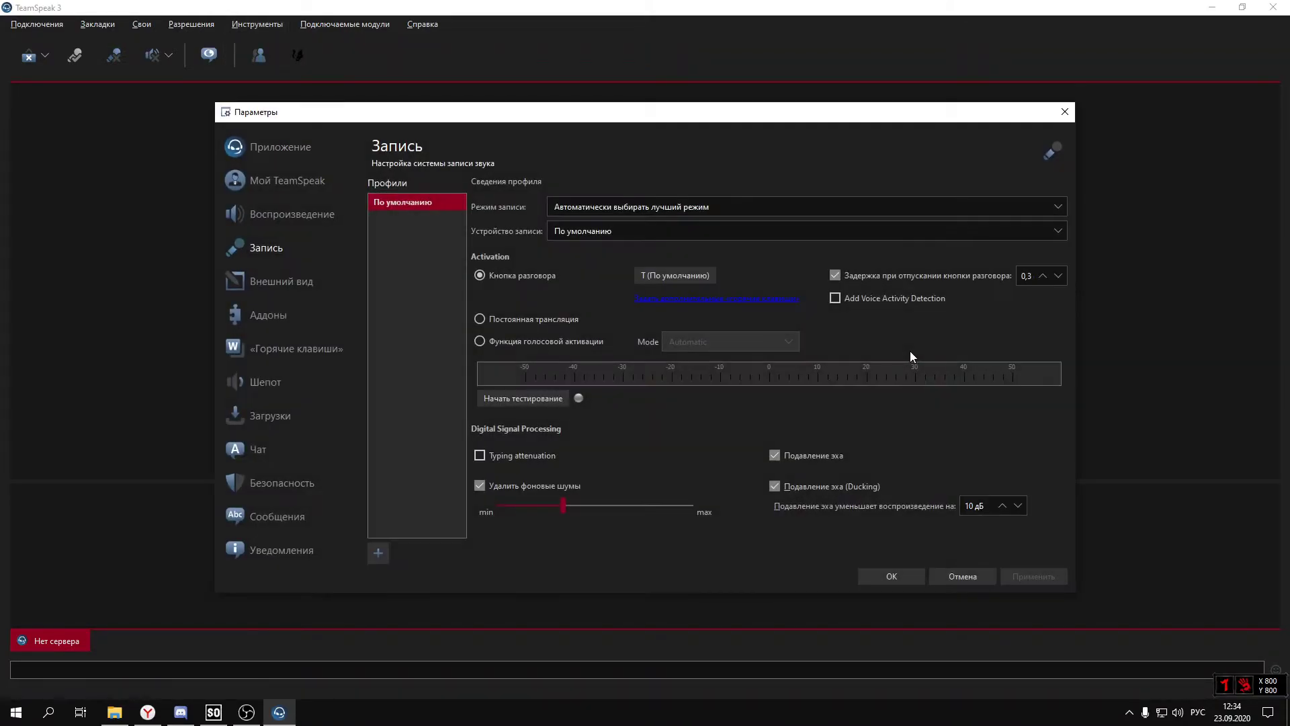
click(289, 149)
click(268, 251)
- Try the continuous transmission and voice activation modes, and switch back to push-to-talk (Кнопка разговора)
click(480, 319)
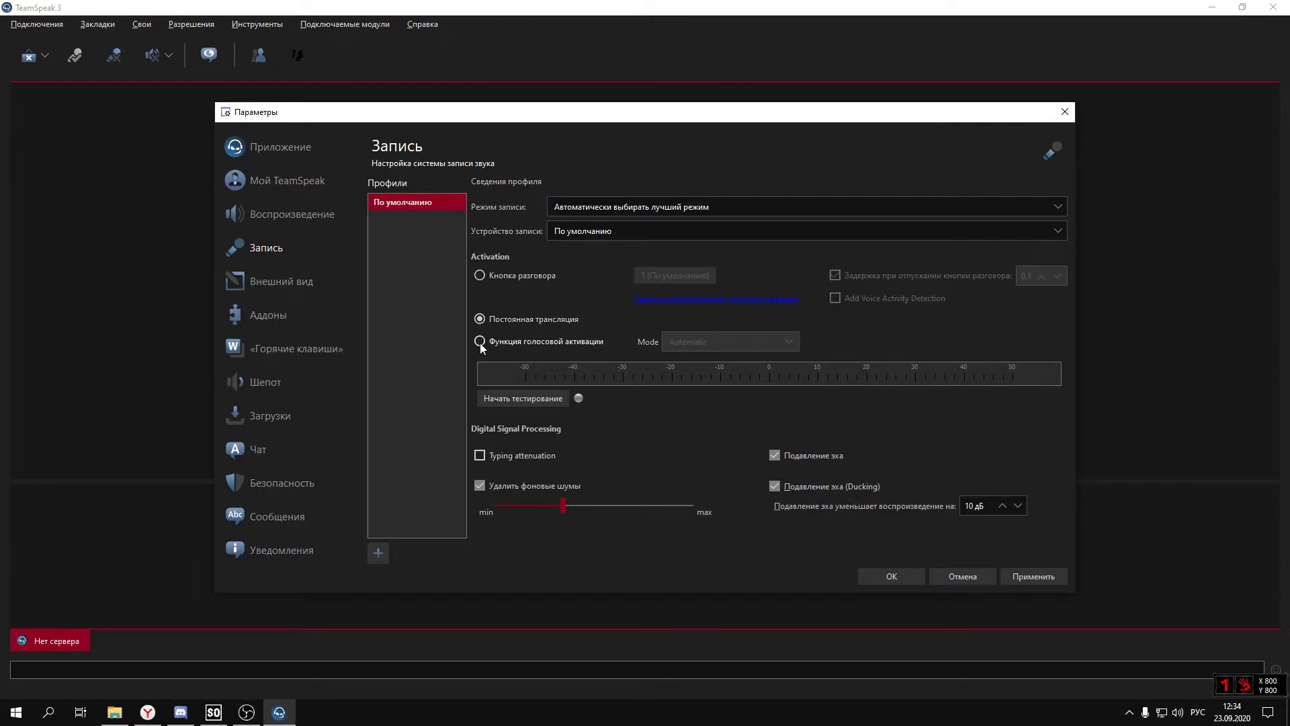
click(480, 342)
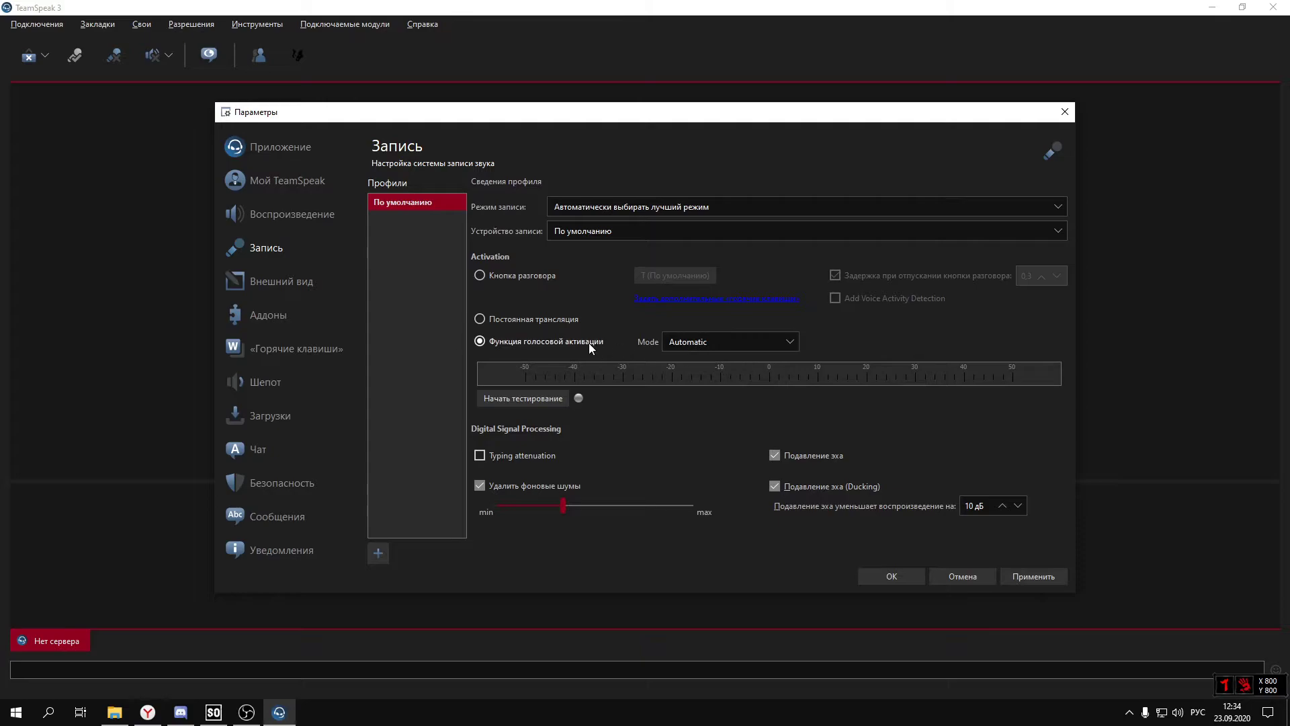
click(480, 275)
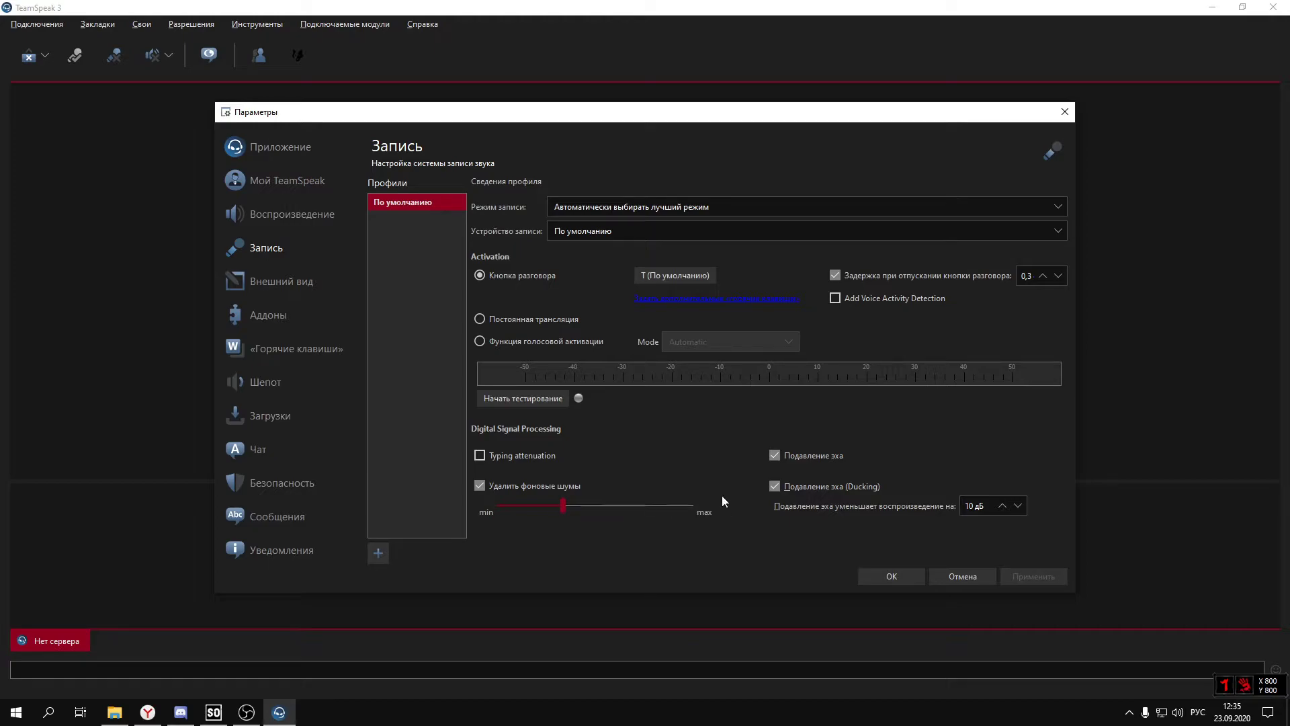
- Run a microphone test and review the available recording devices and modes, keeping the default device and automatic mode
click(520, 394)
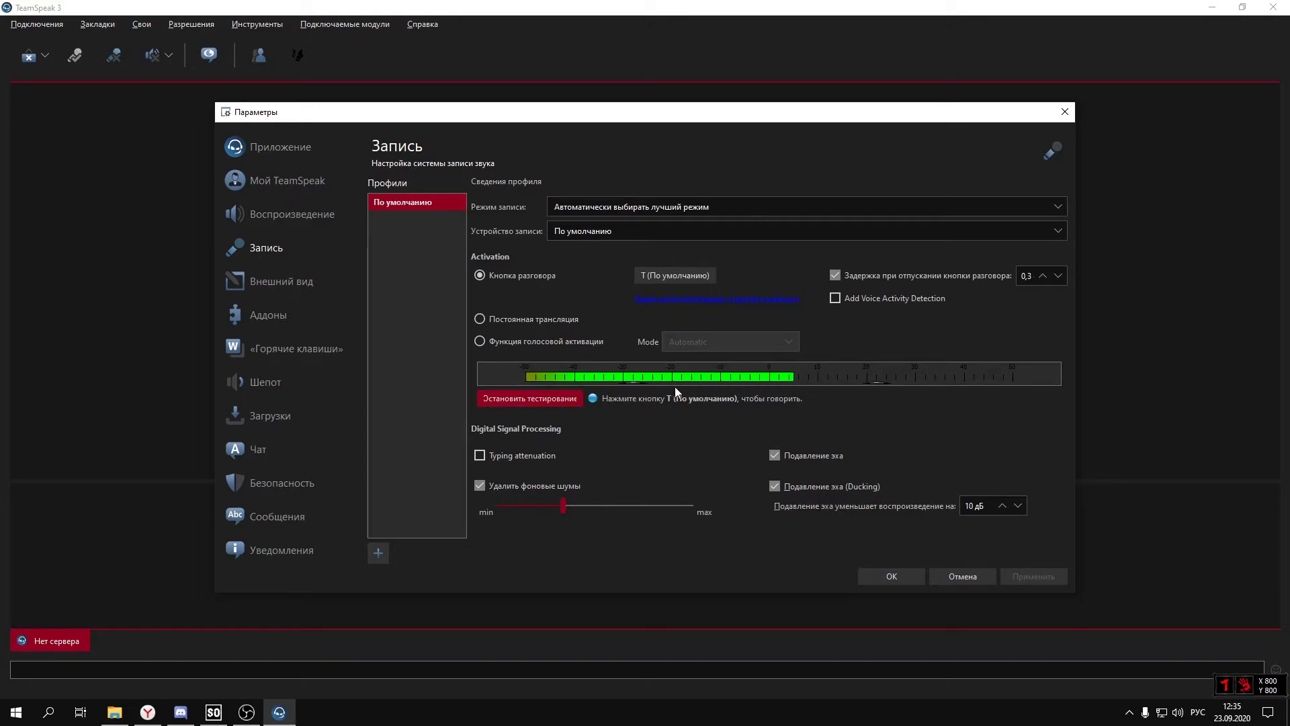
click(521, 397)
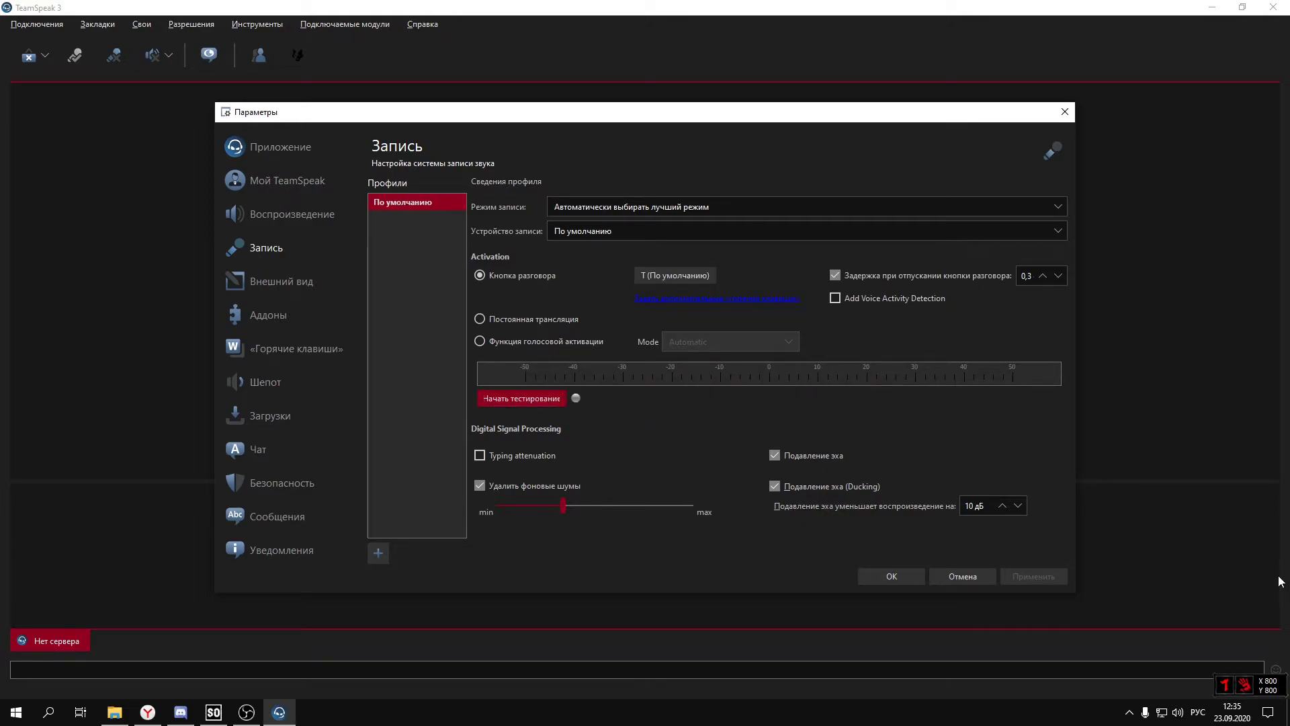
click(567, 231)
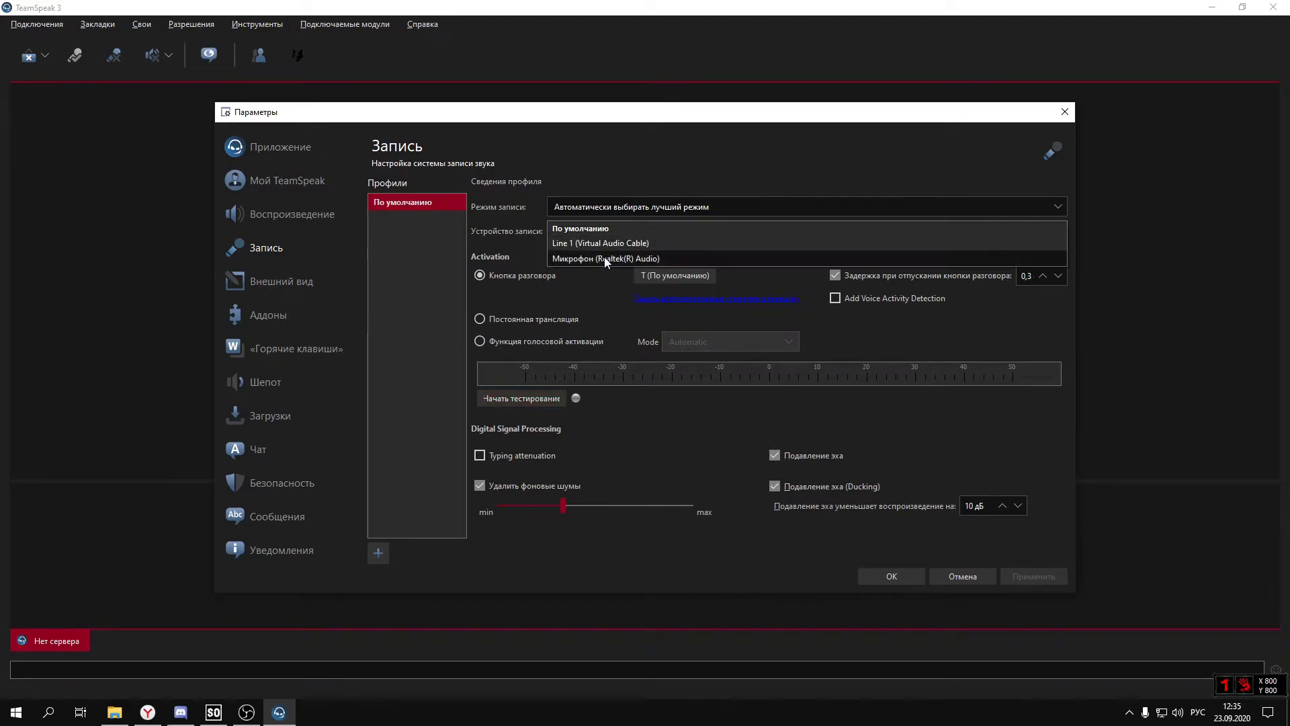
click(595, 228)
click(604, 232)
click(595, 228)
click(596, 210)
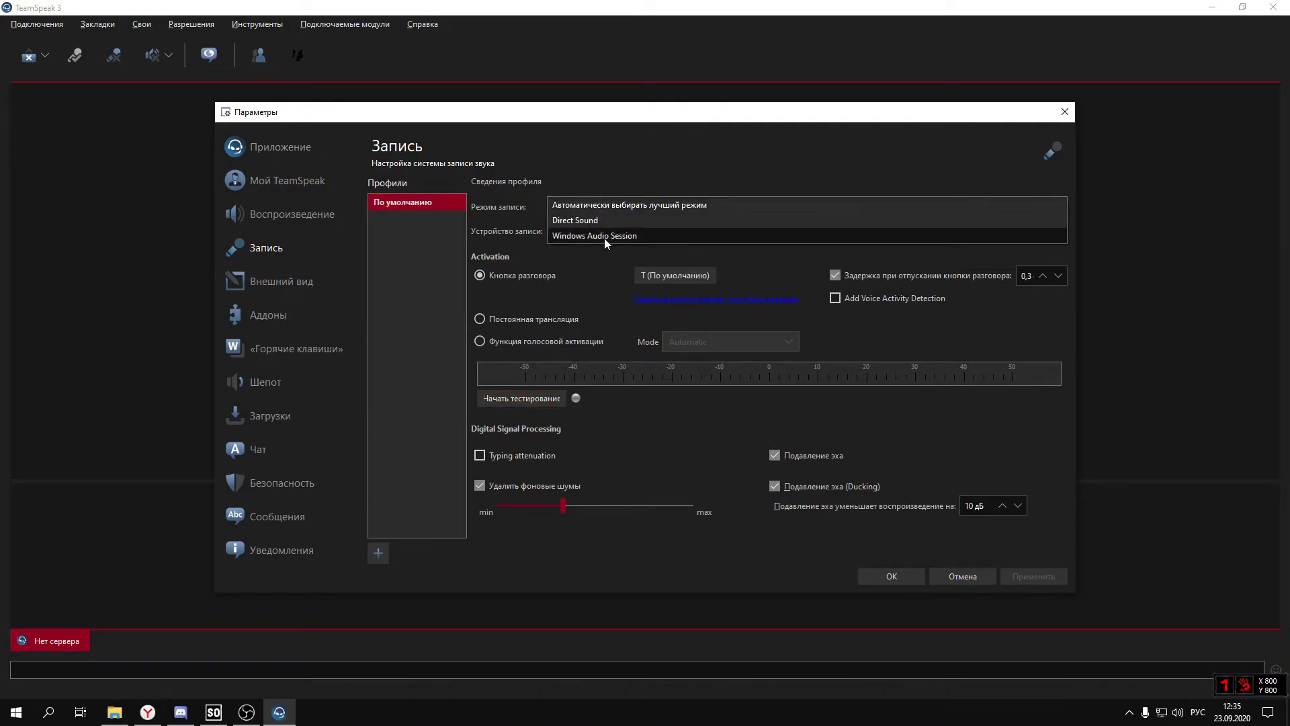
click(612, 206)
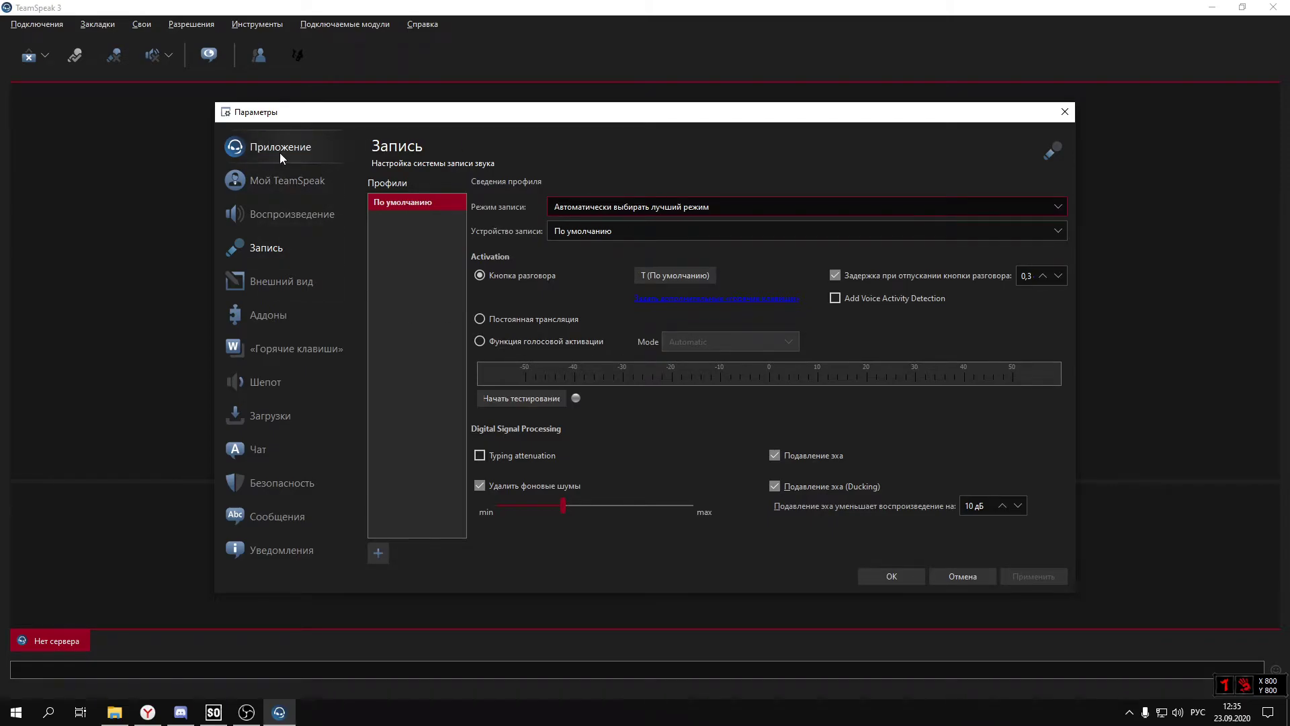
- Open the general application (Приложение) settings page
click(302, 148)
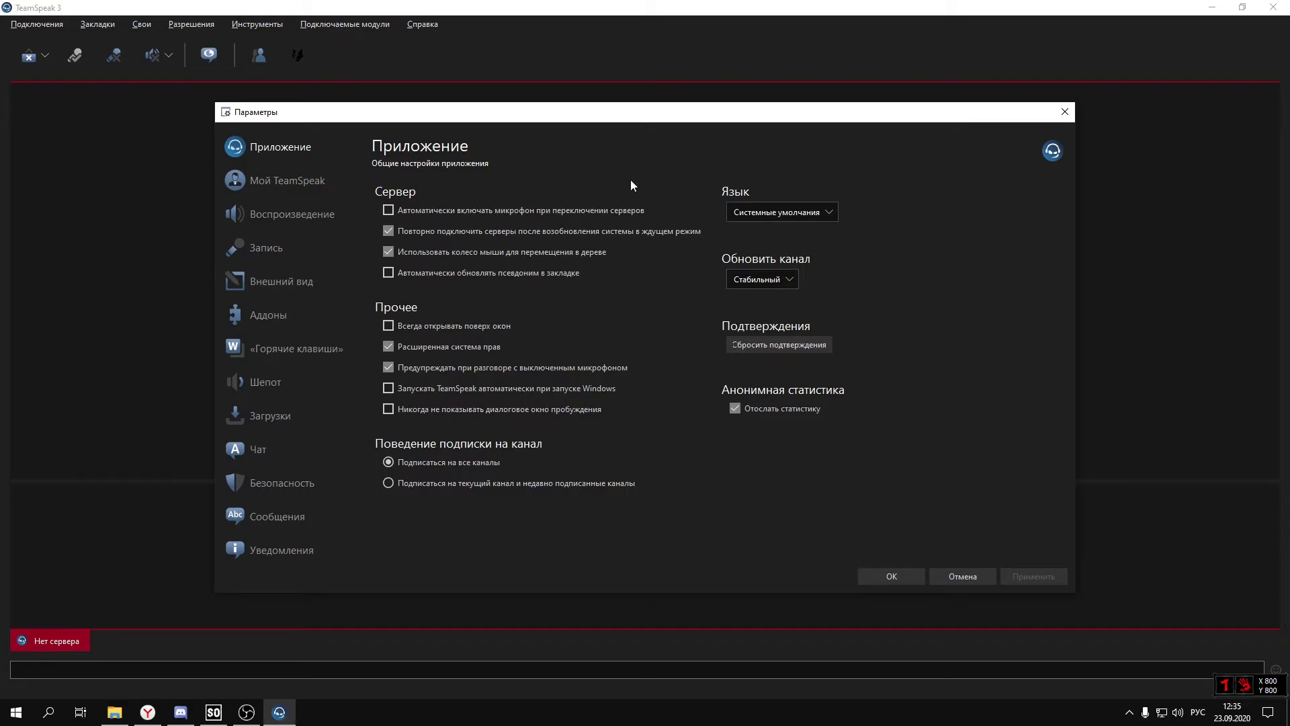
- Review the account (Мой TeamSpeak), playback (Воспроизведение) and appearance (Внешний вид) settings pages, and close the settings
click(316, 191)
click(283, 214)
click(287, 191)
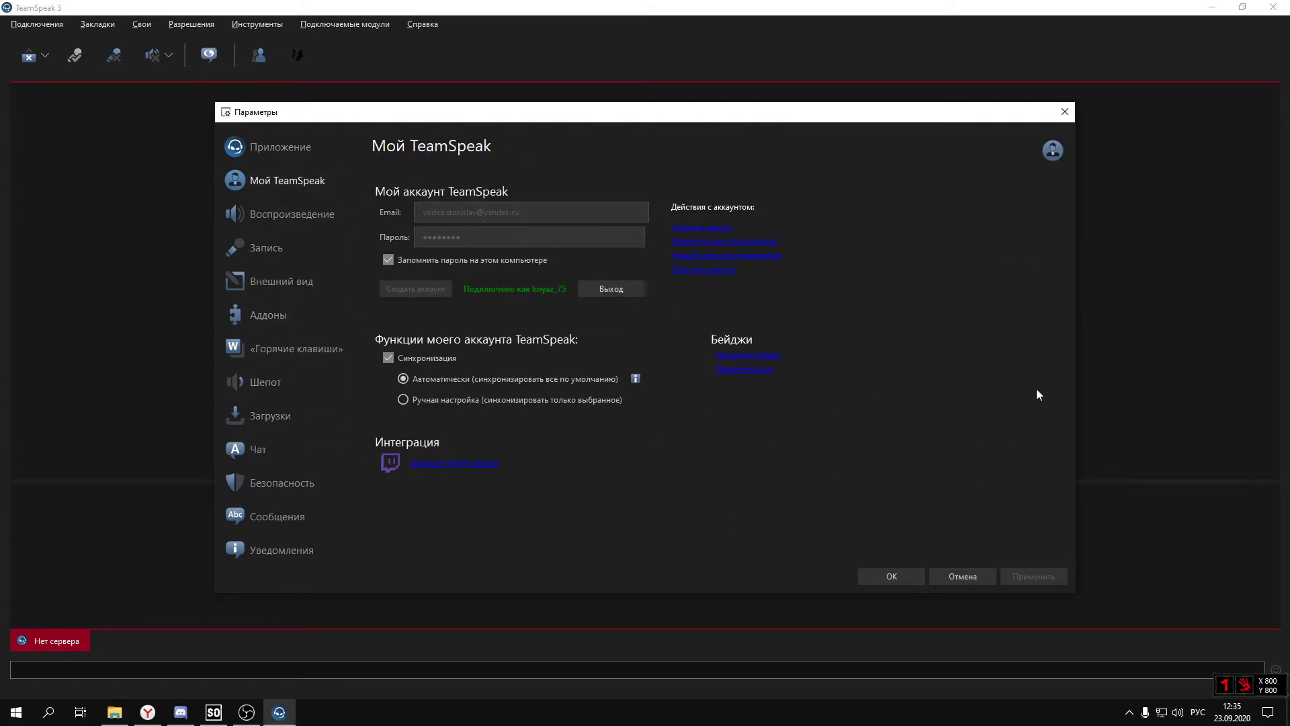
click(267, 229)
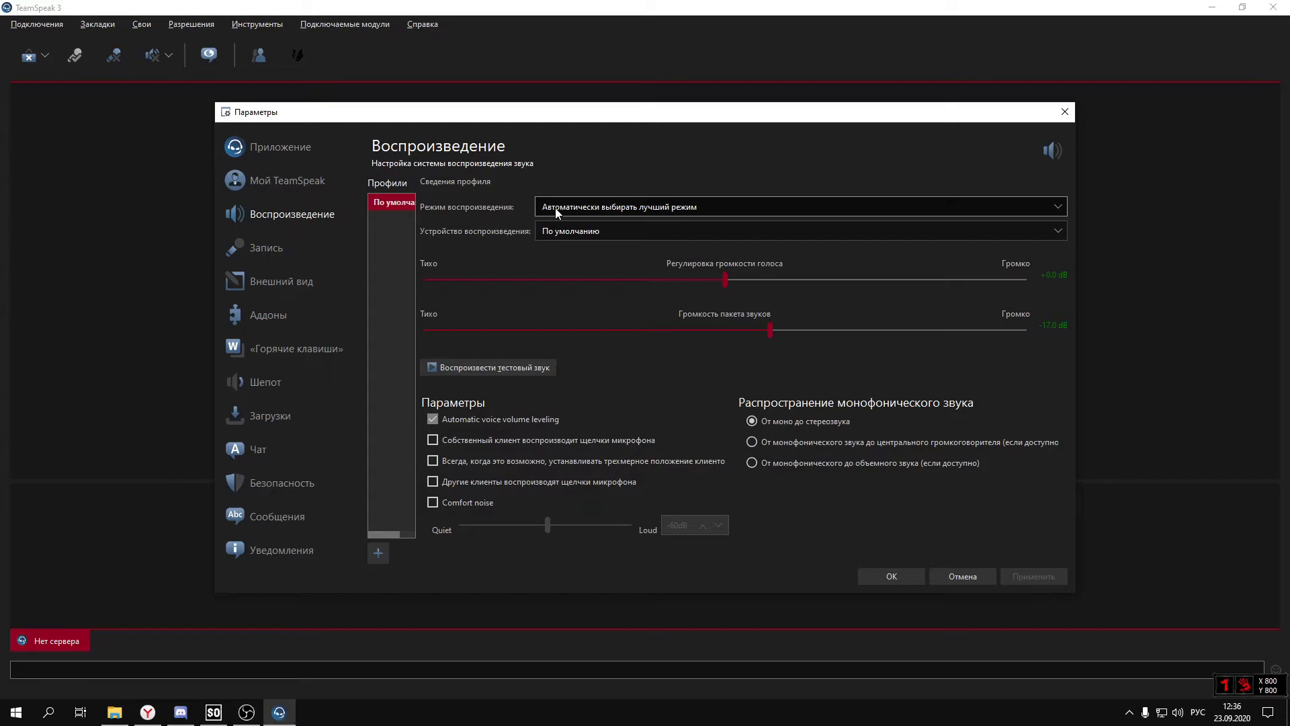
click(237, 283)
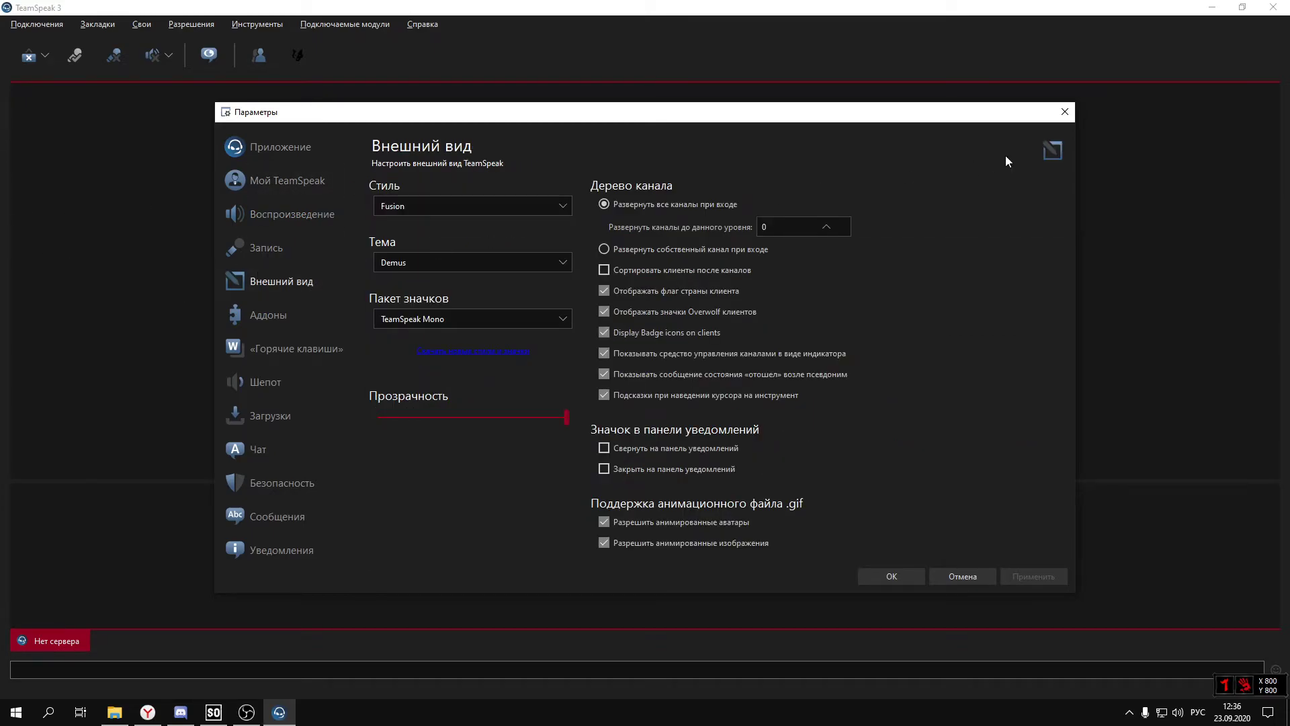
click(1065, 111)
- Look through the saved server bookmarks, including those in the ОМПЗ folder, without connecting to any
click(102, 25)
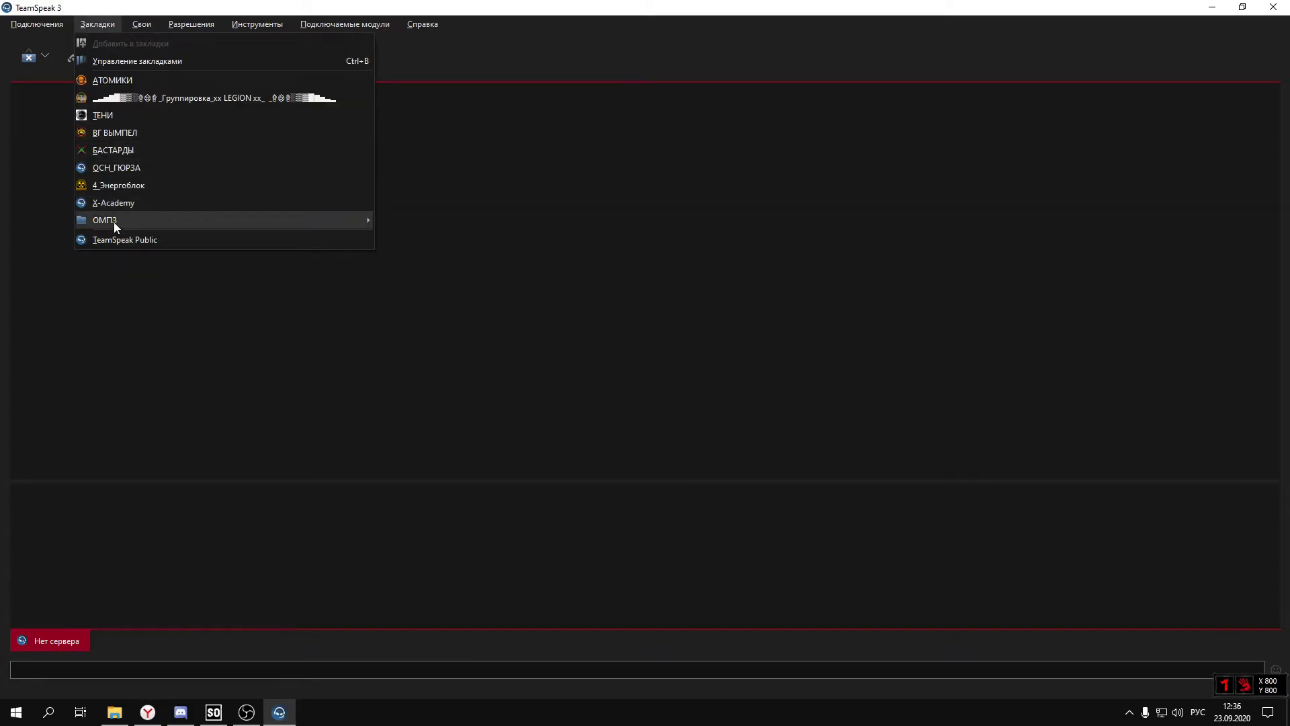
mouse_move(115, 221)
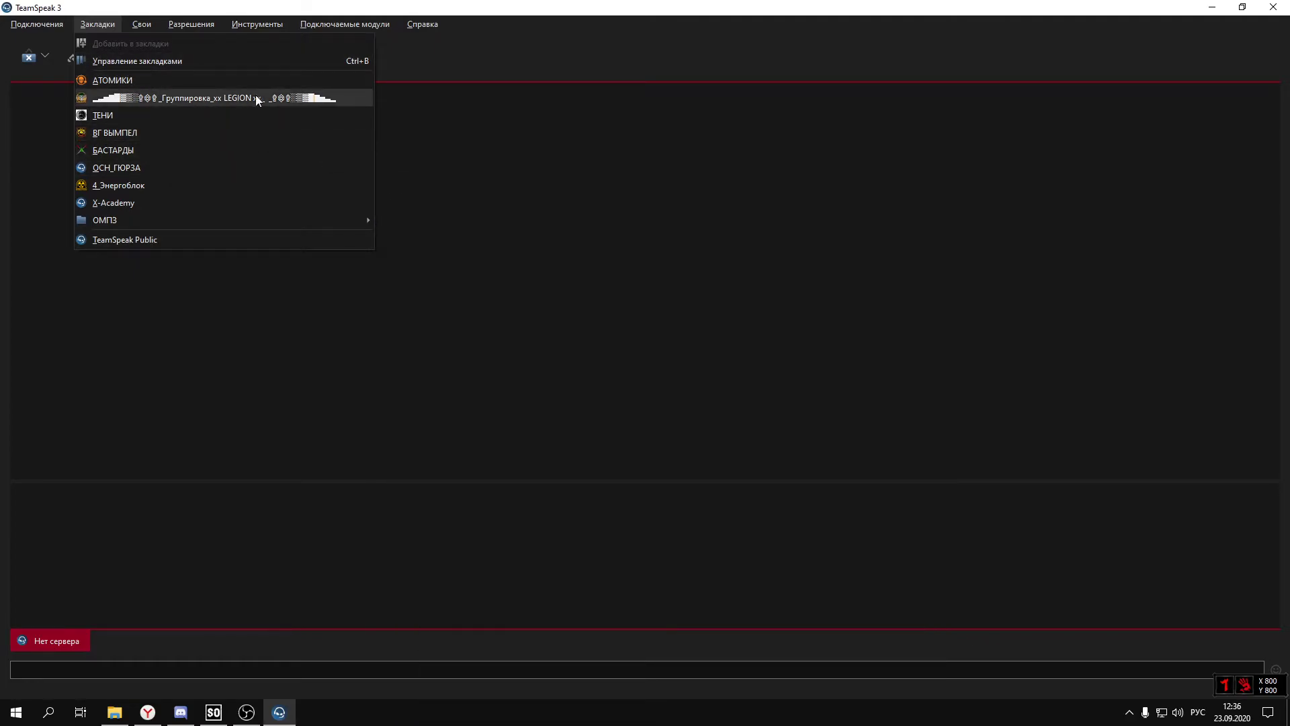
mouse_move(187, 223)
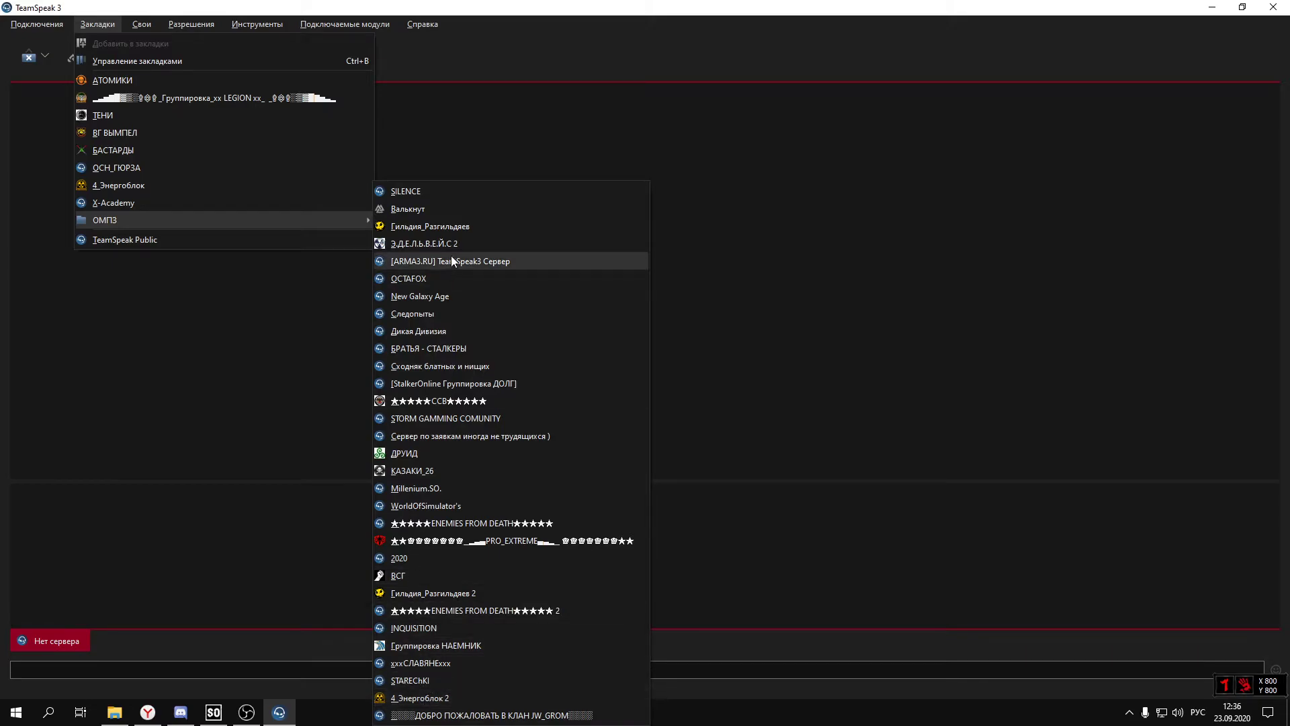
mouse_move(264, 24)
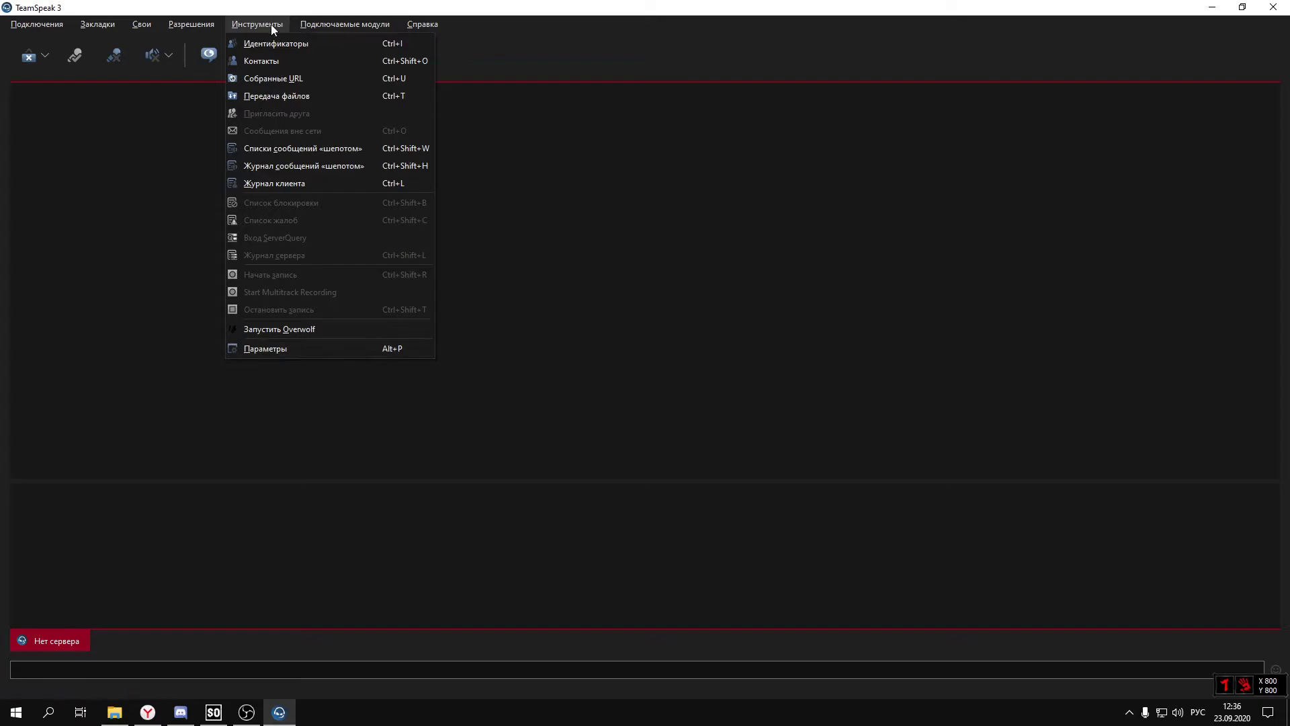
mouse_move(99, 25)
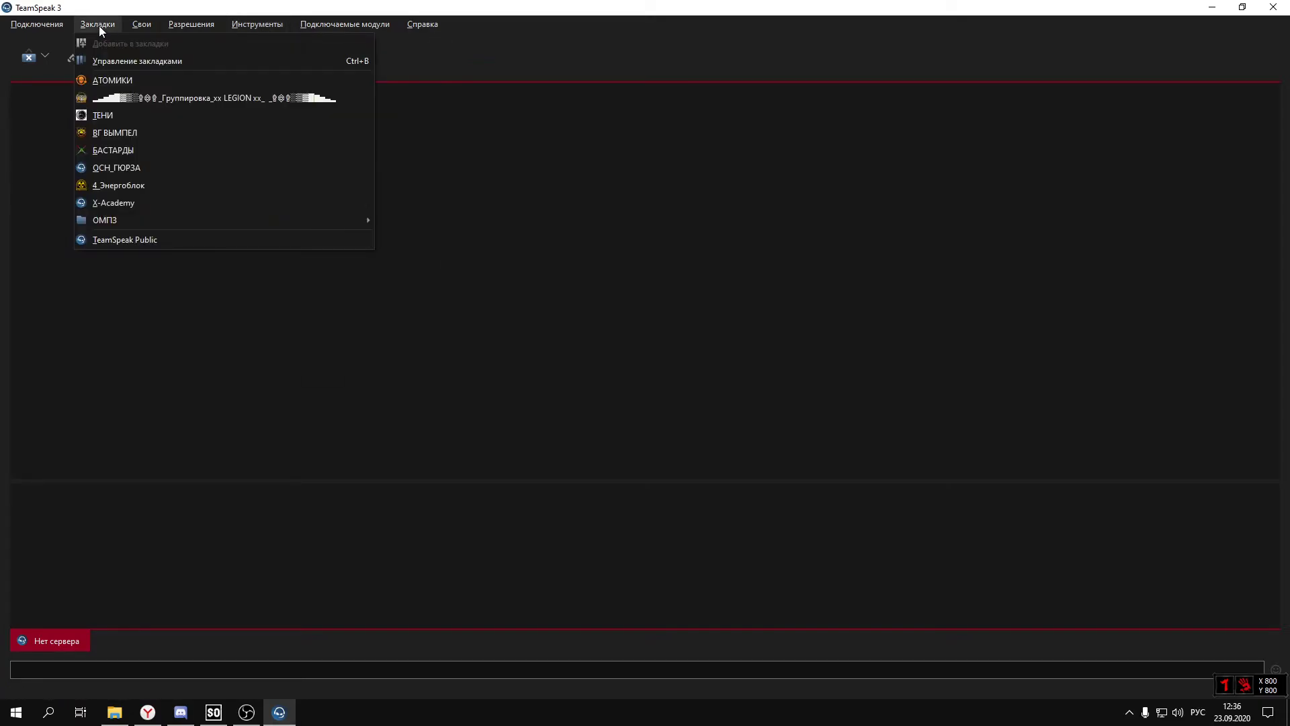
mouse_move(257, 220)
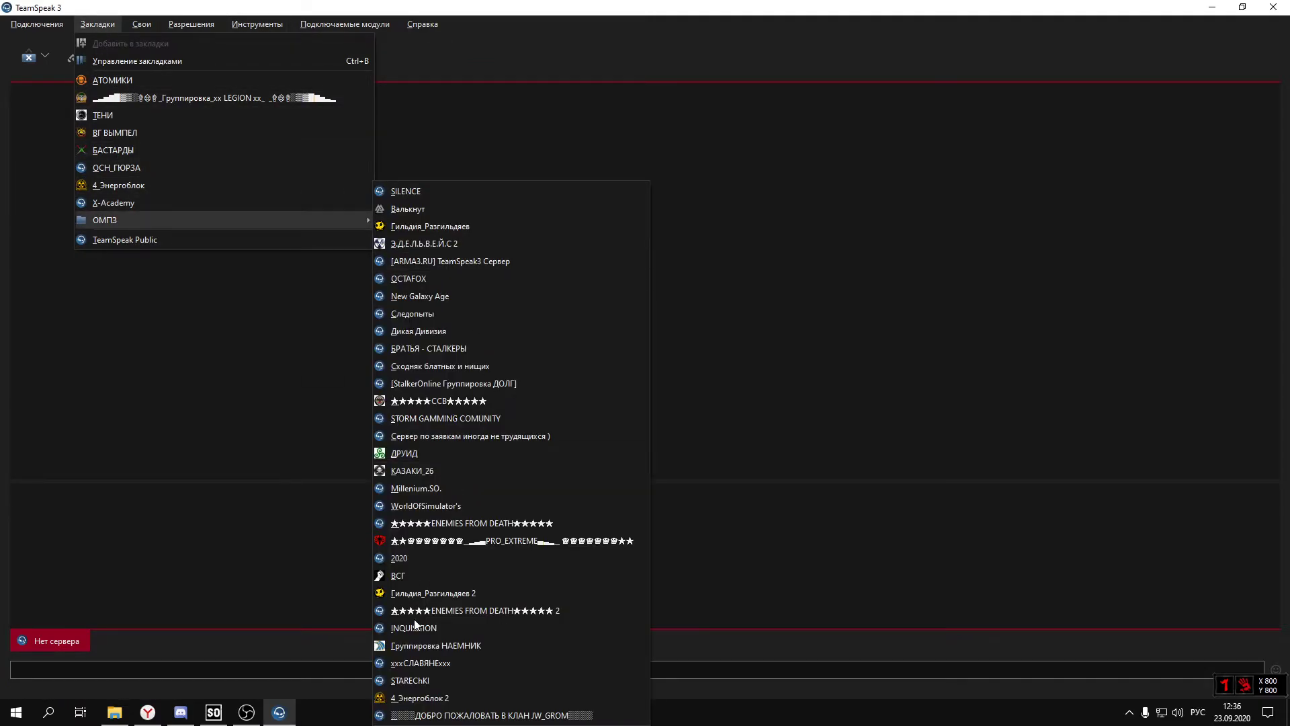
mouse_move(141, 25)
click(1024, 393)
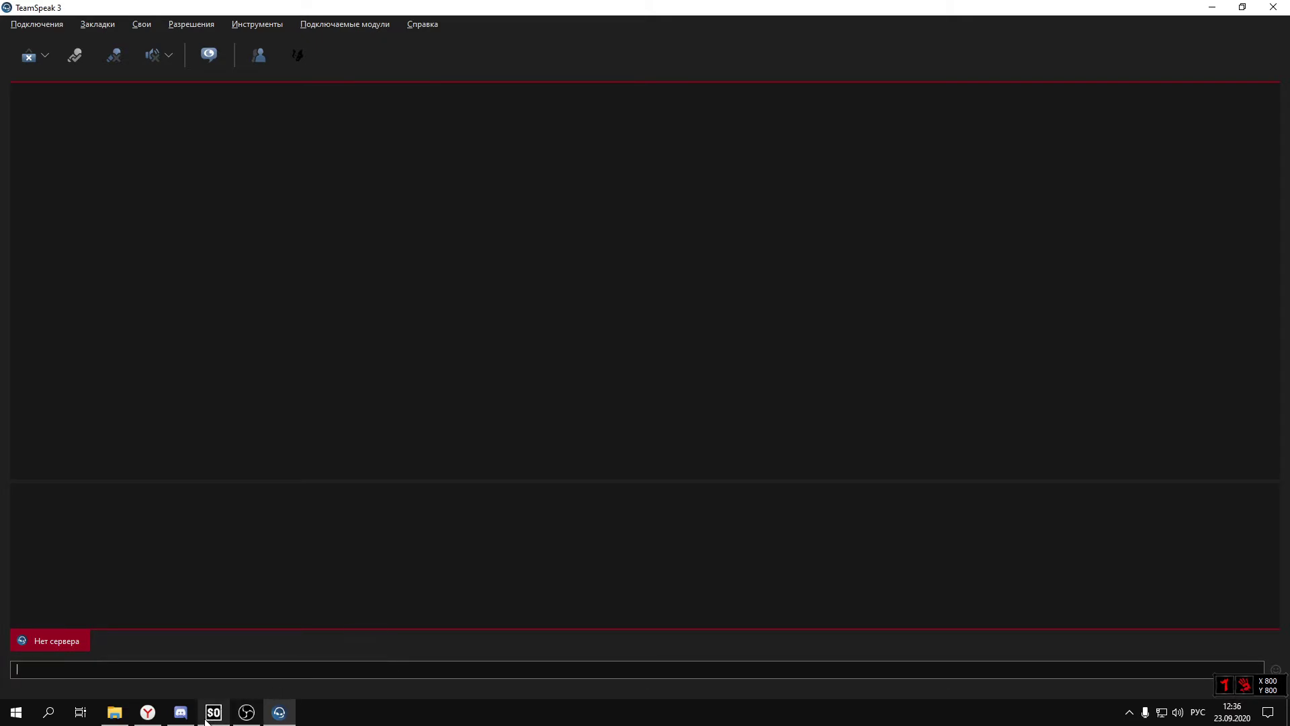
mouse_move(208, 714)
text(е)
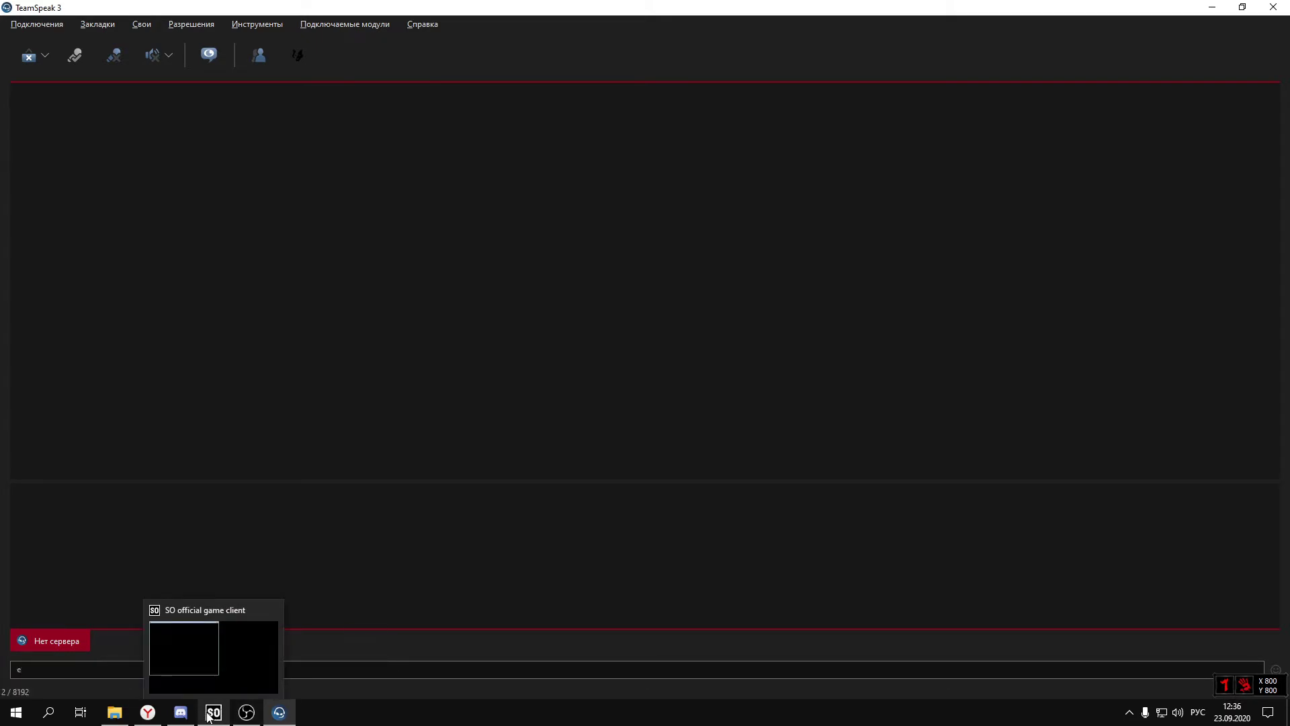
key(BackSpace)
- Start a new server connection and enter ts10.voce-server.ru:10310 as the server address
key(alt+shift)
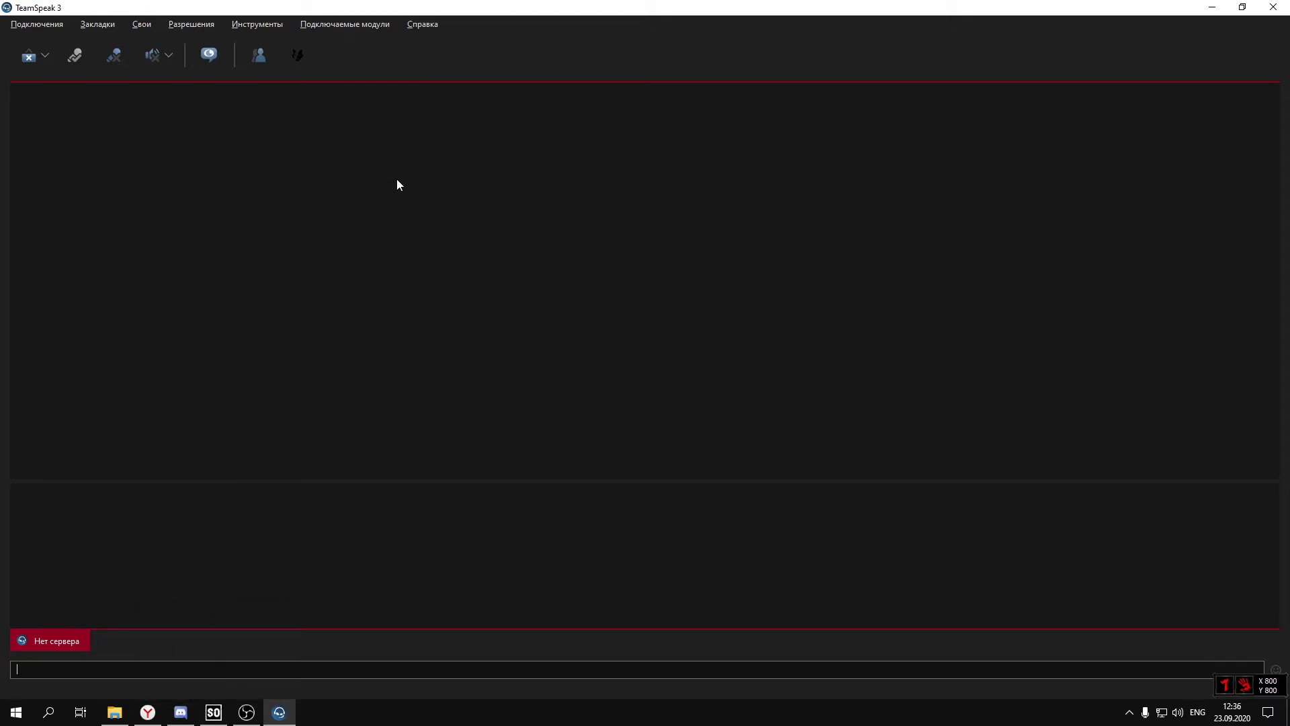
click(39, 22)
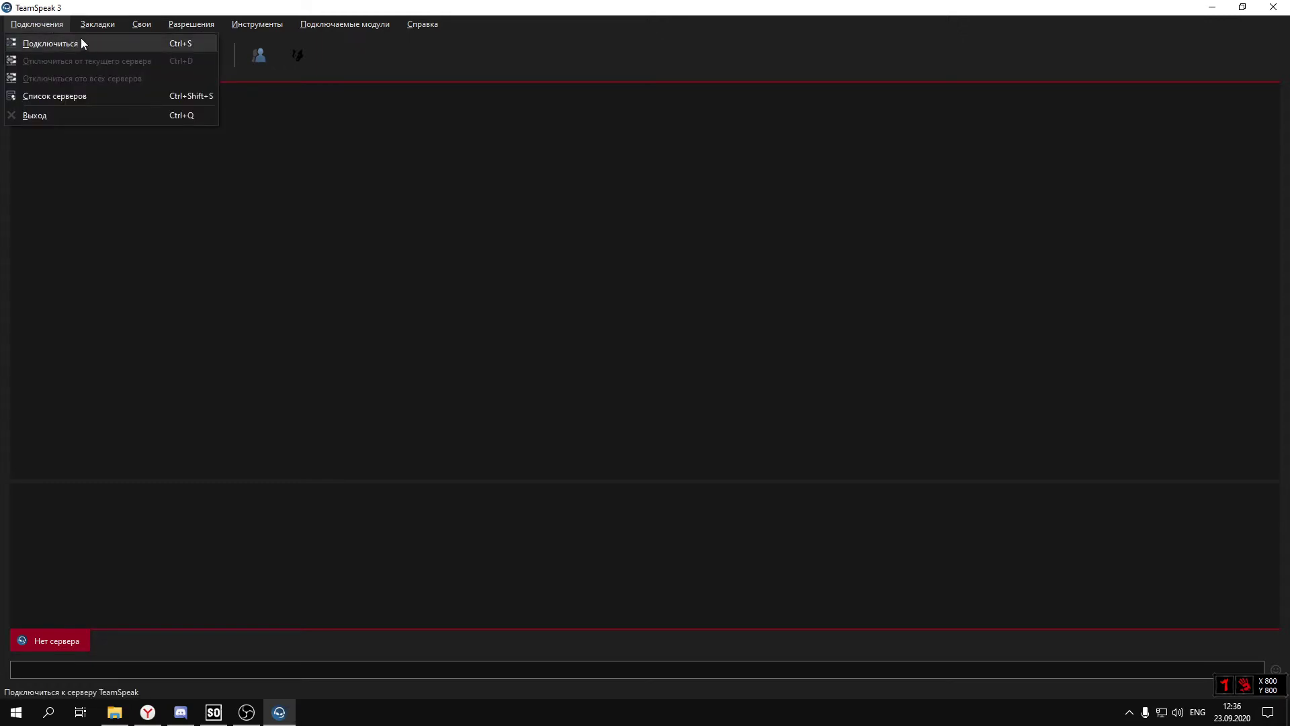
click(63, 43)
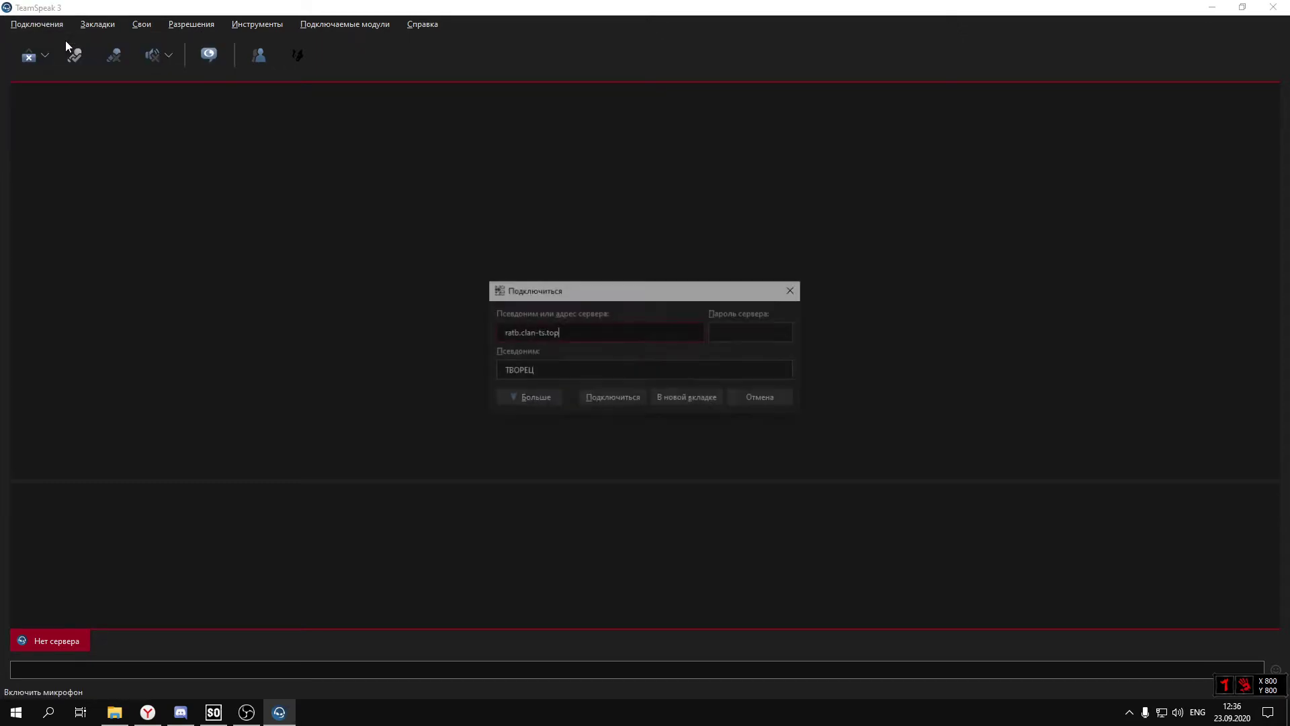
drag(597, 295, 560, 141)
key(ctrl+a)
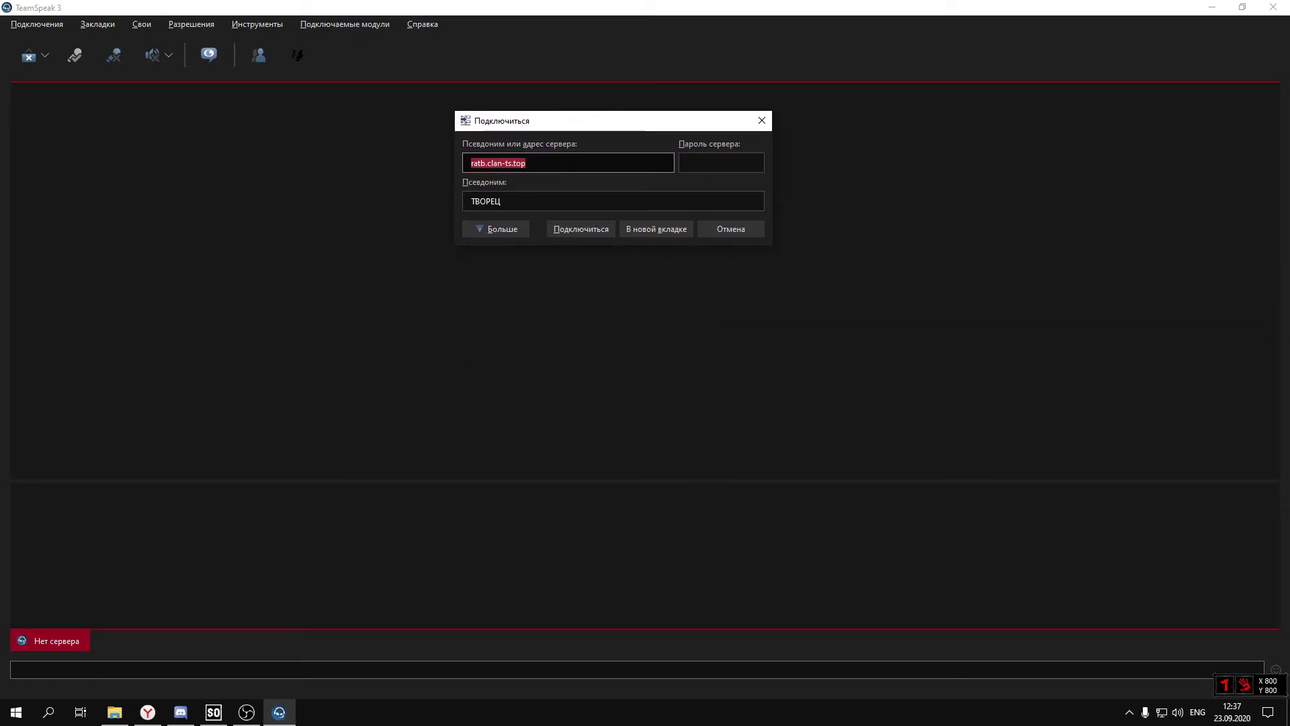
text(ts)
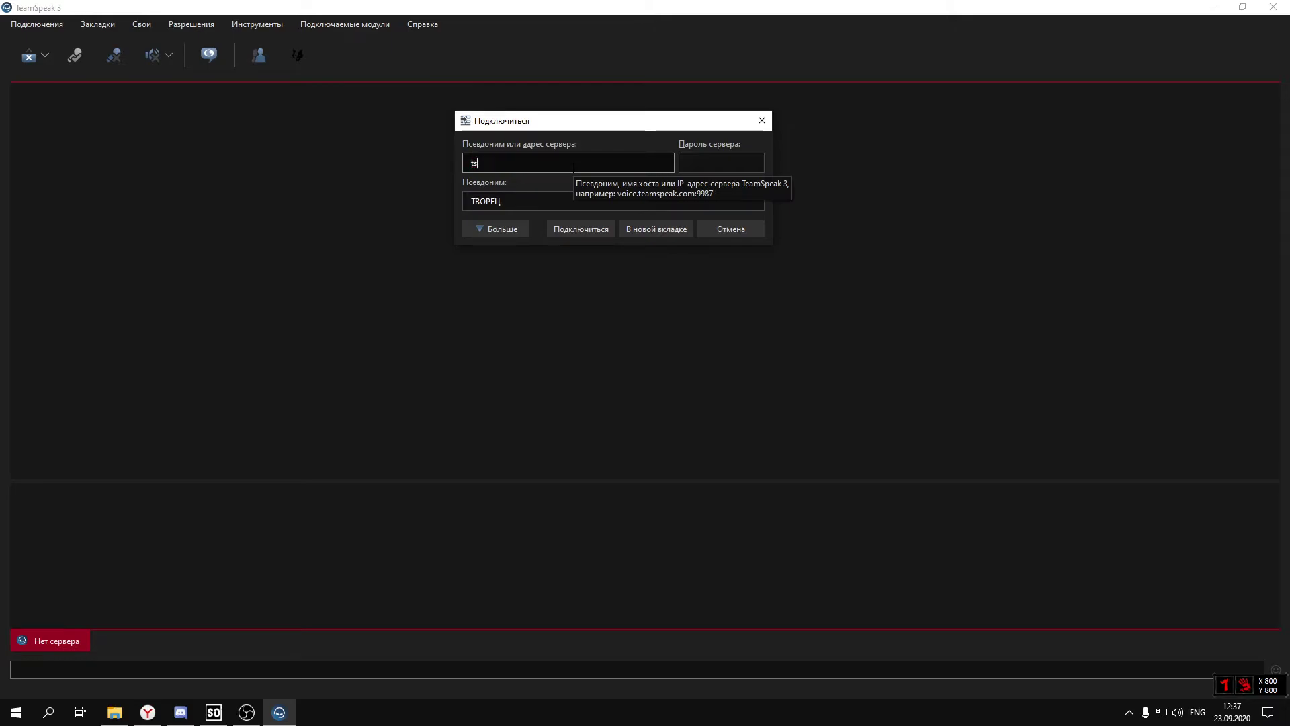
text(10.voce-se)
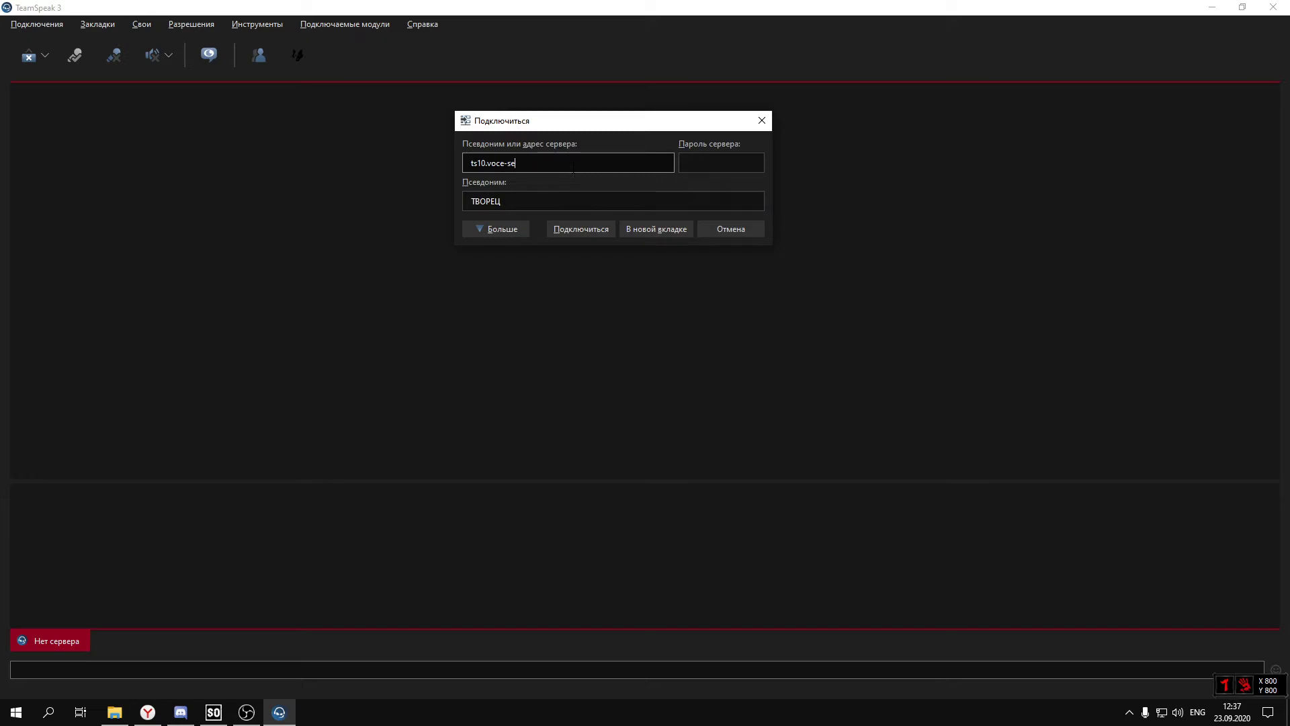
text(rver.ru)
key(alt+shift)
text(:10310)
key(Tab)
key(Tab)
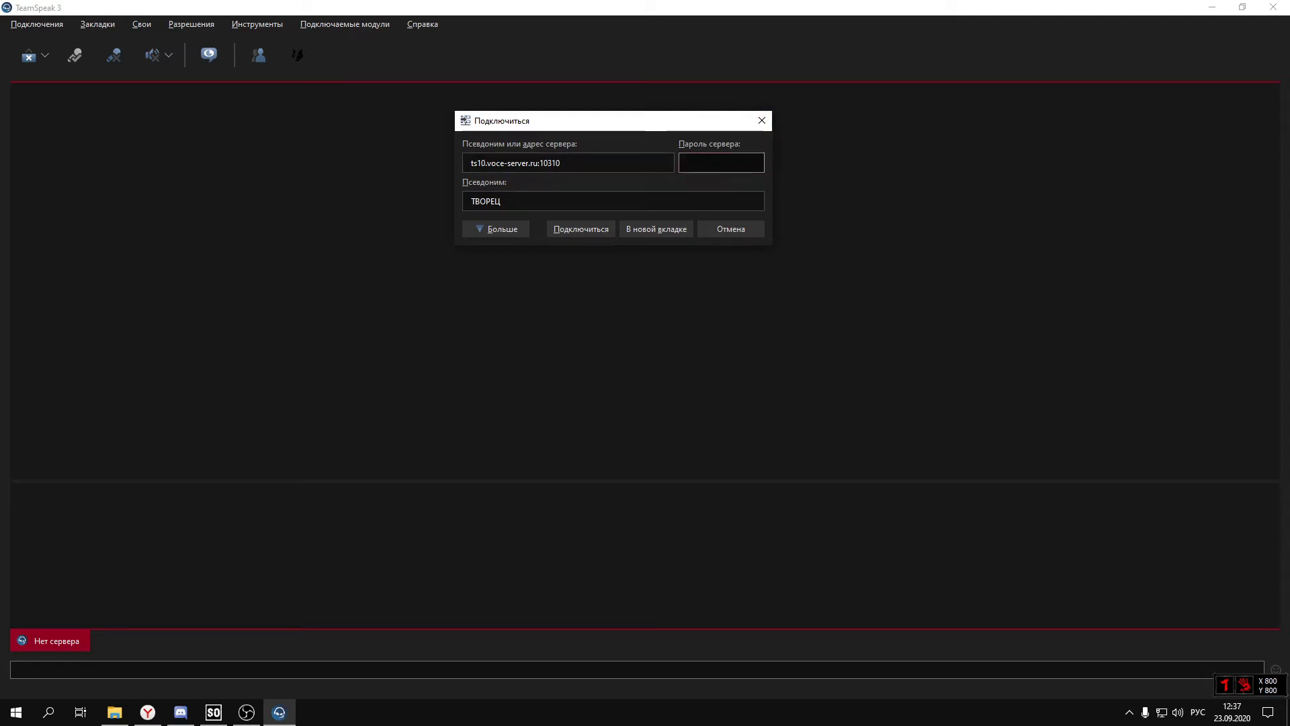
- Examine the nickname (Псевдоним) entry of the new connection
click(481, 199)
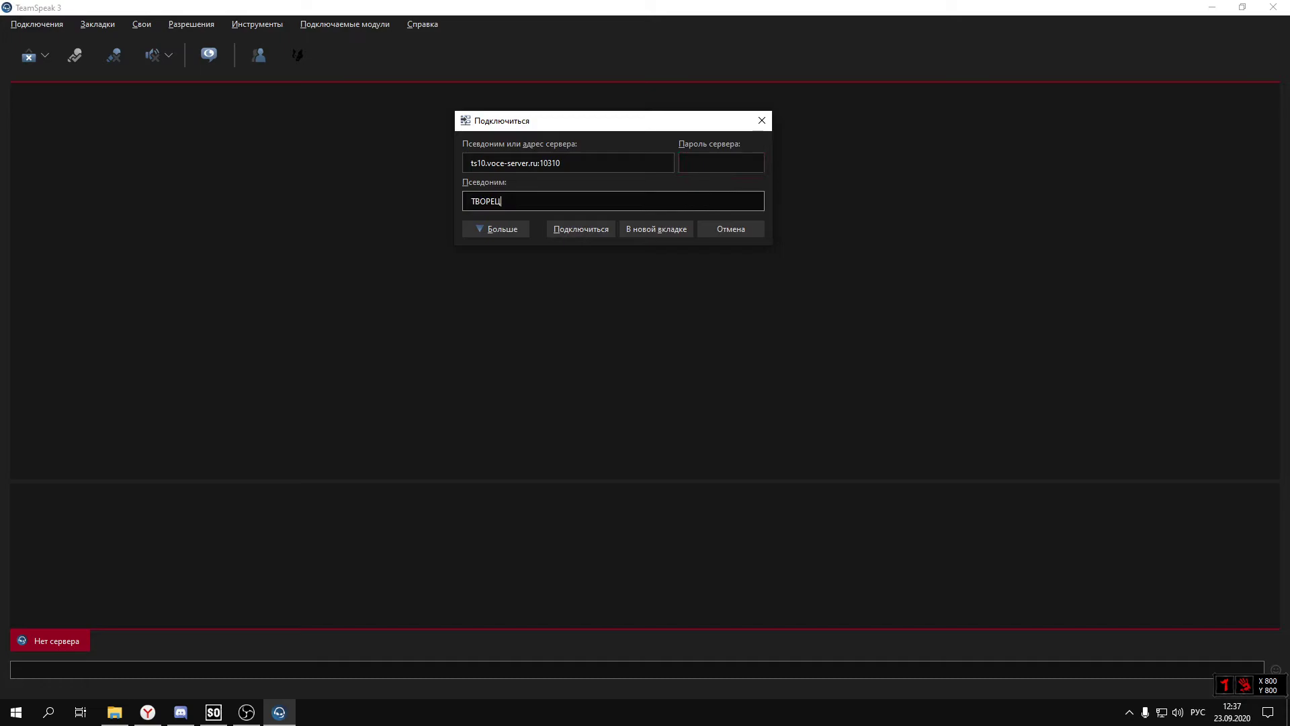
key(shift+Left)
key(shift+Left)
key(shift+Left)
key(shift+Left)
key(shift+Left)
key(shift+Left)
click(559, 209)
key(shift+Home)
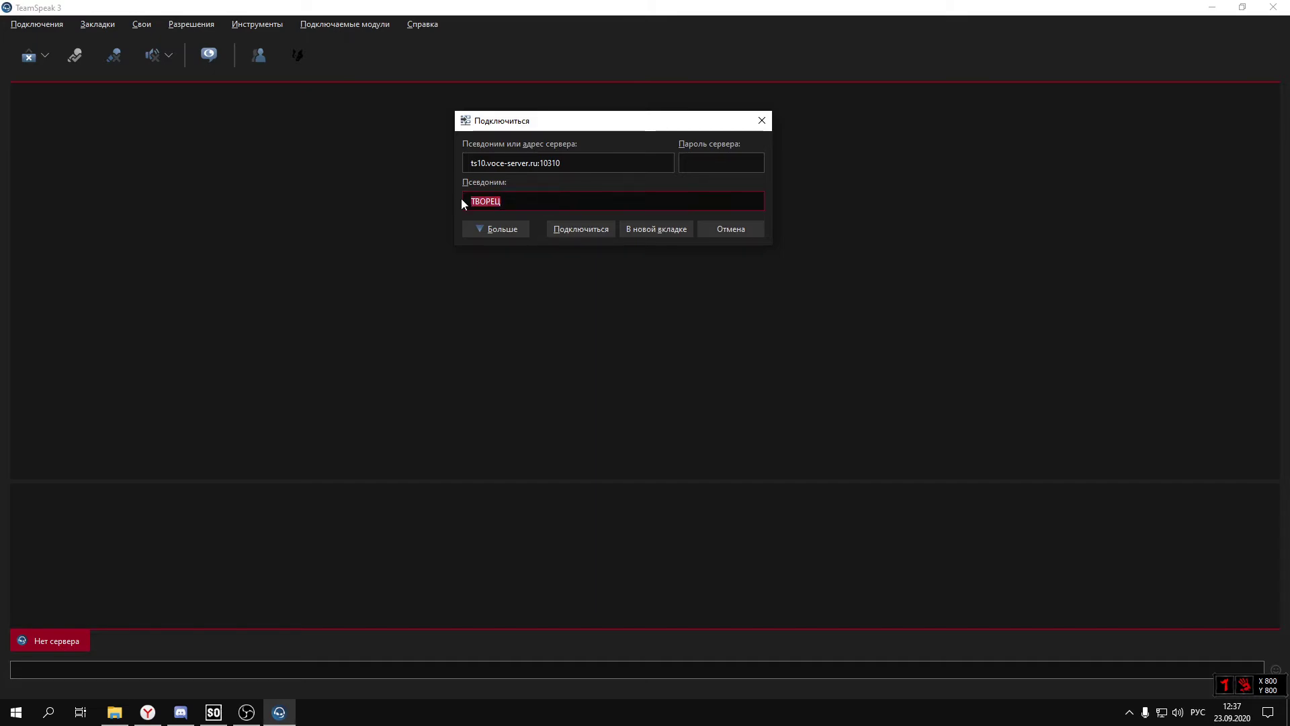
key(End)
key(shift+Home)
key(End)
key(shift+Home)
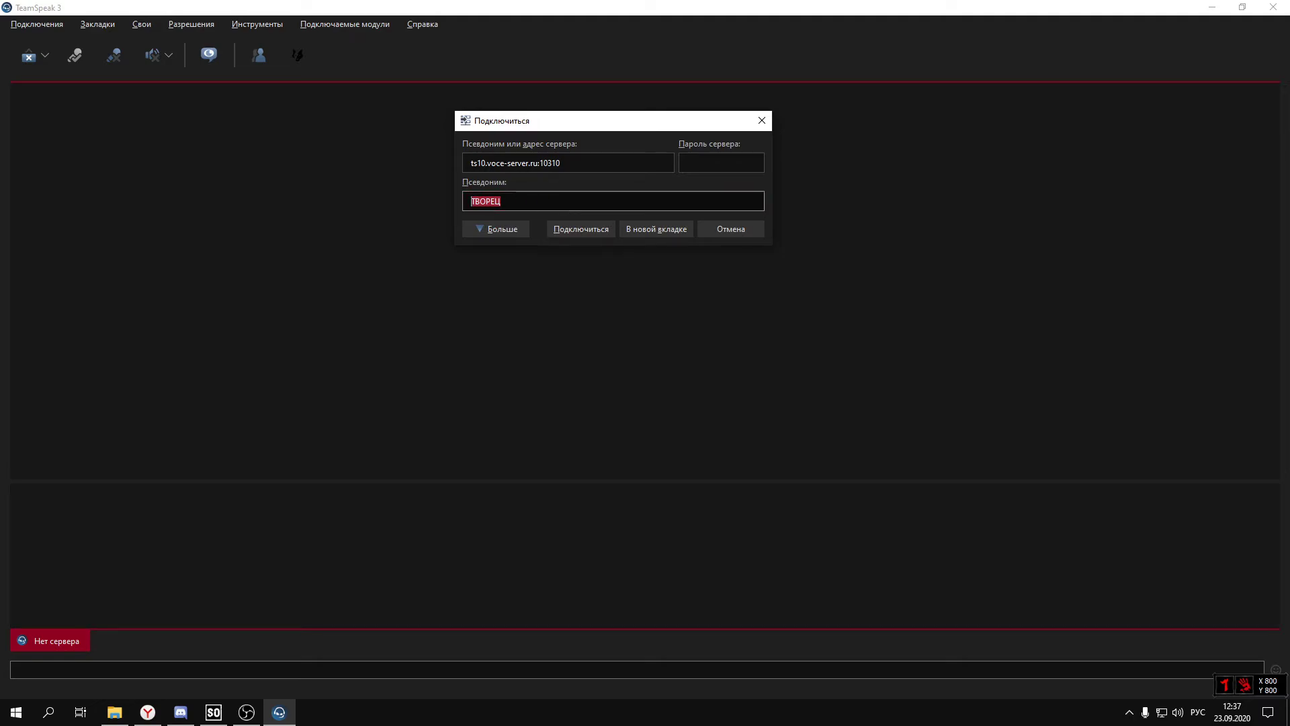
- Show and hide the additional connection options, and try to connect to the entered server address
click(500, 229)
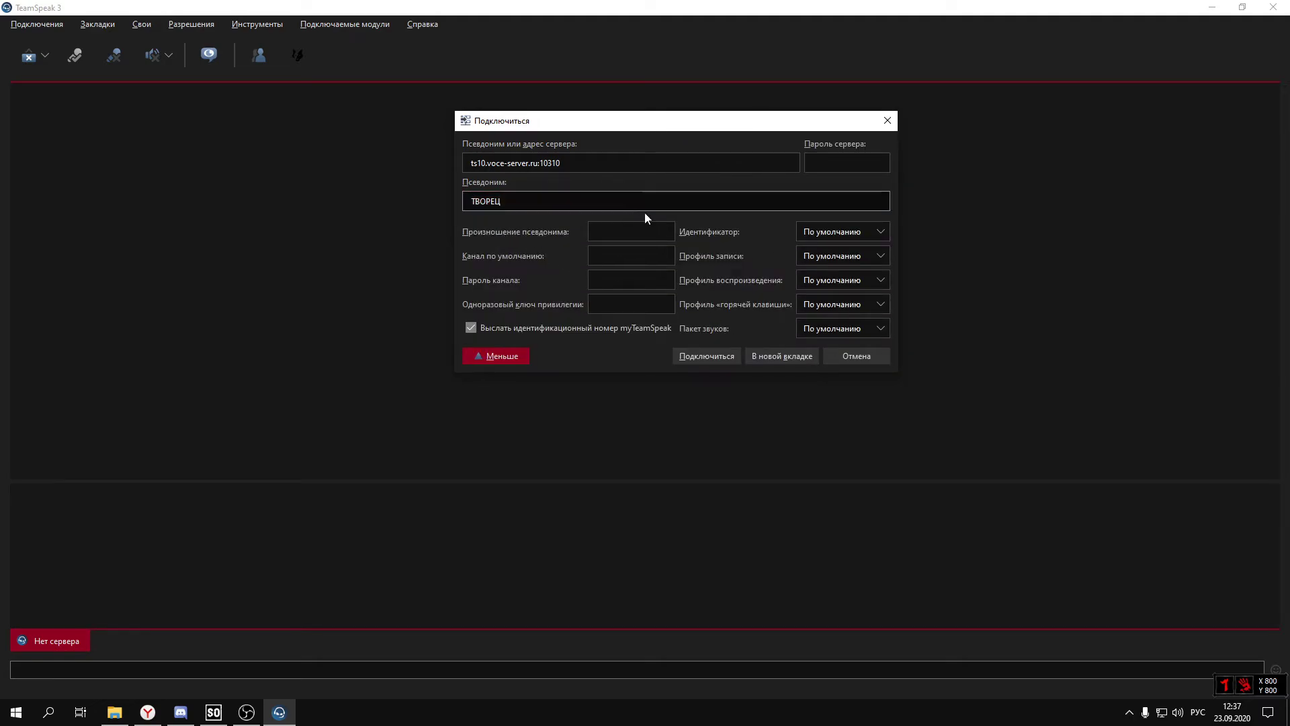
click(495, 355)
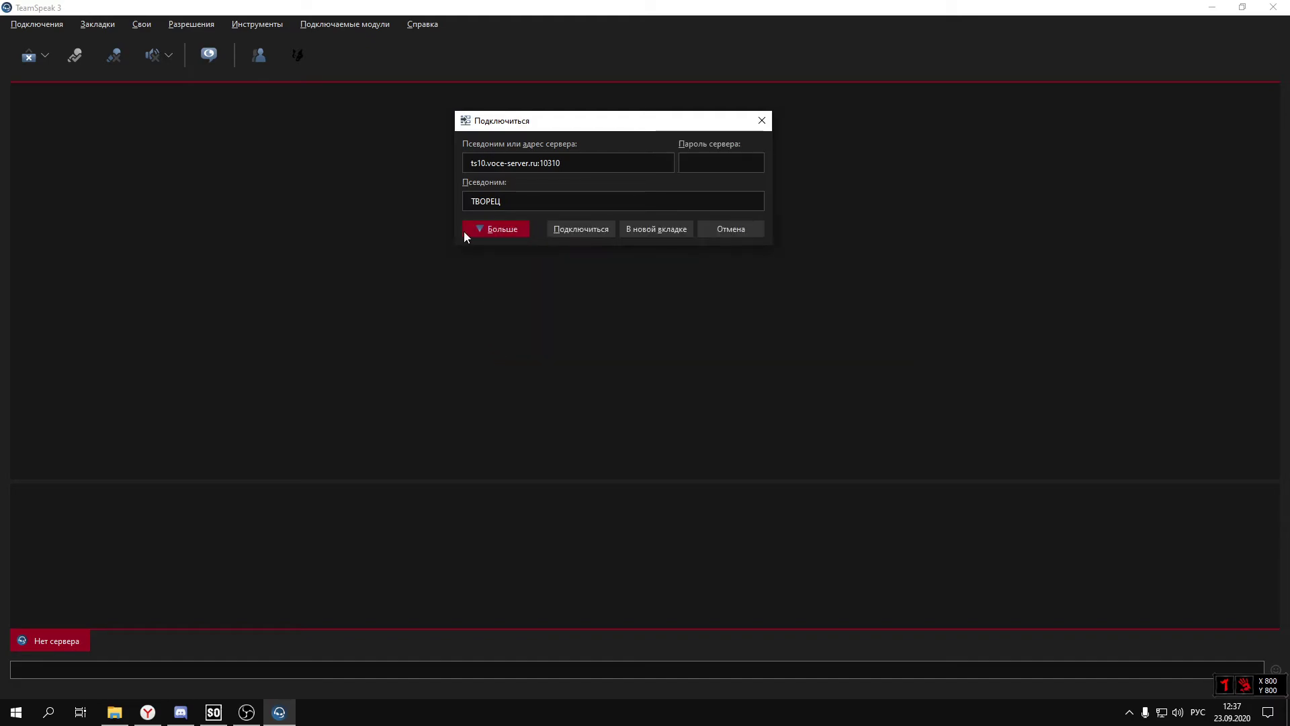
click(588, 229)
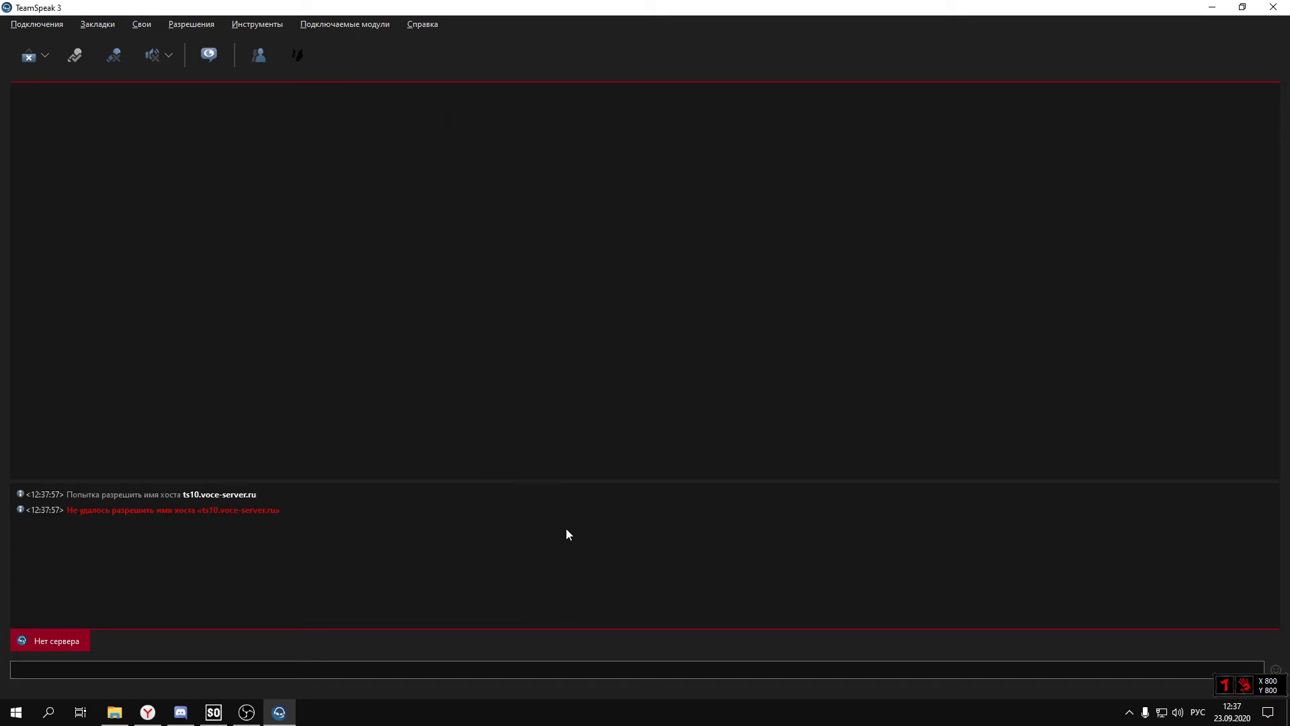
- Correct the server address to ts10.voice-server.ru:10310, connect to it, and dismiss the host message
click(33, 24)
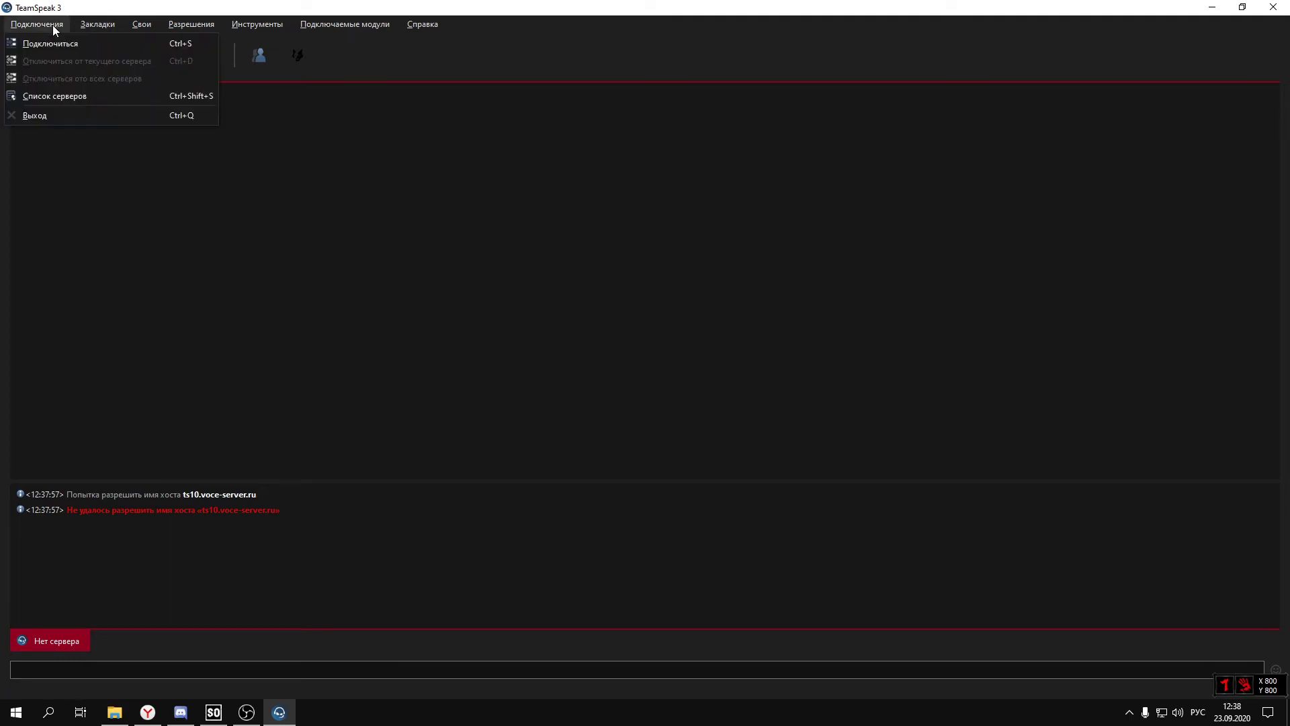
click(40, 43)
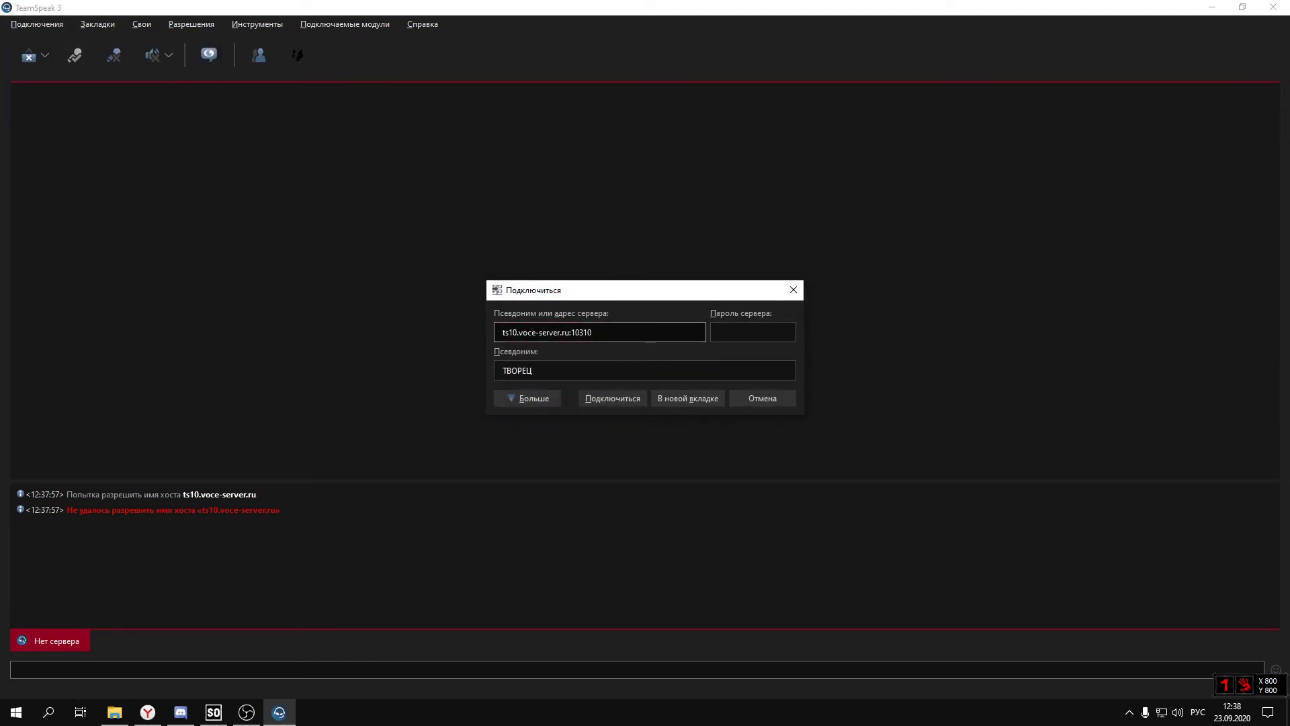
click(521, 332)
text(ш)
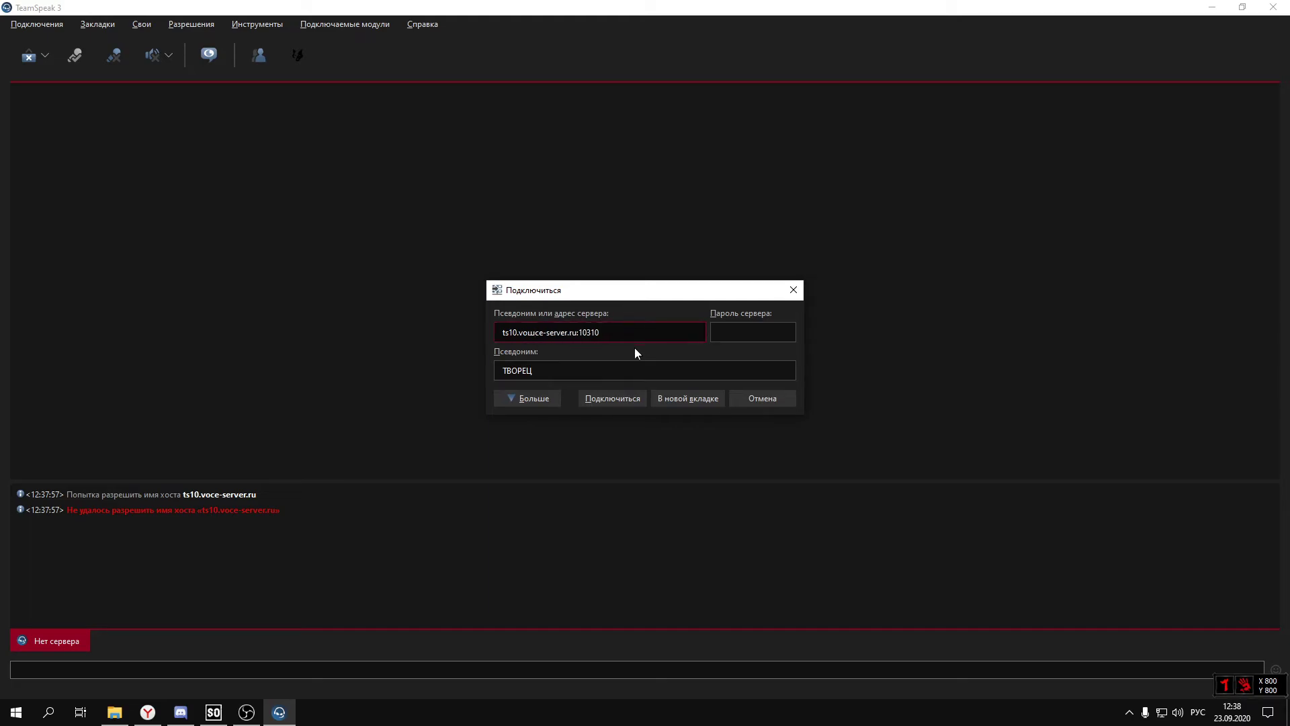
key(BackSpace)
key(alt+shift)
text(i)
click(614, 402)
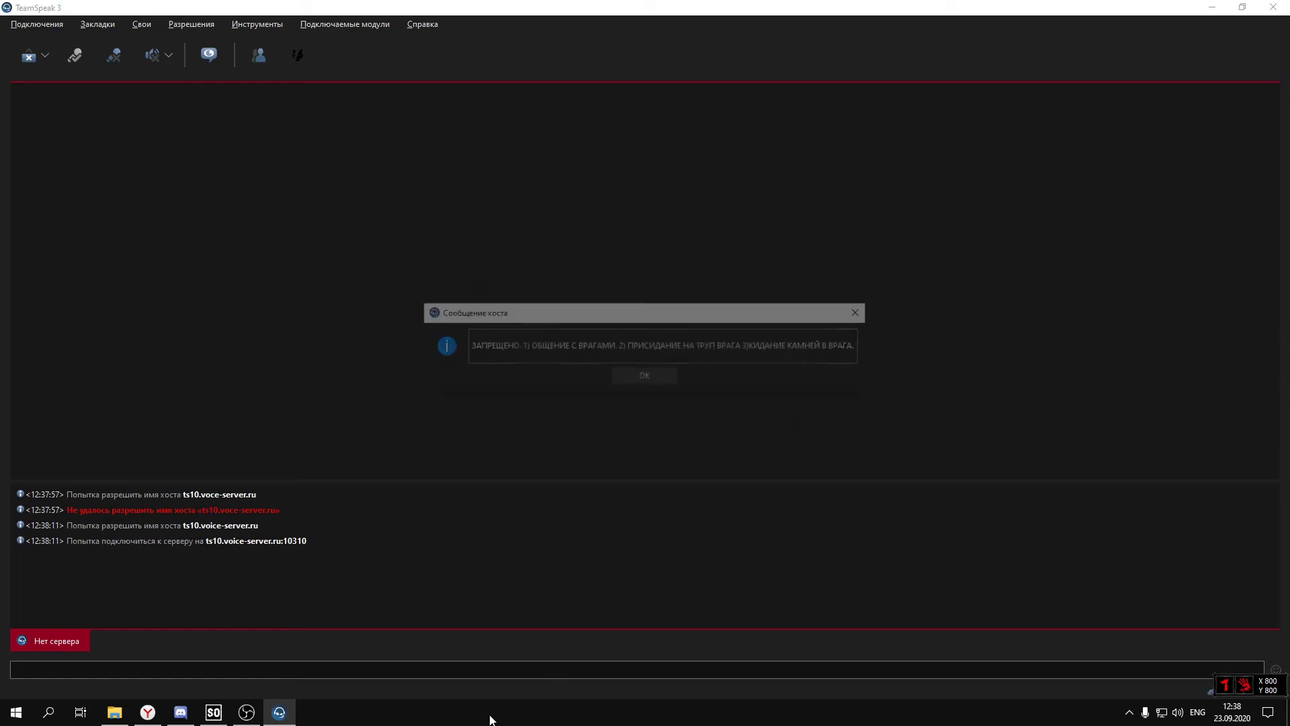
click(662, 376)
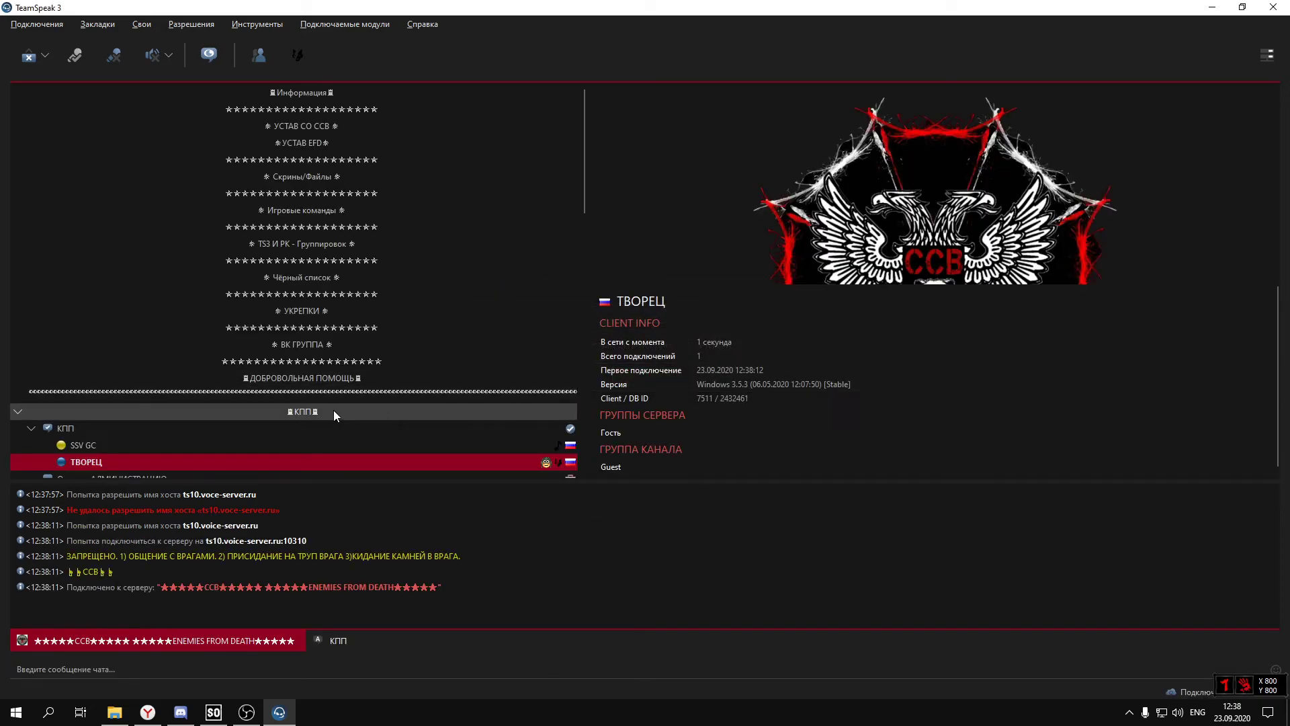
- Lower the volume of the SSV GC client in the КПП channel to -30 dB
right_click(161, 443)
click(224, 504)
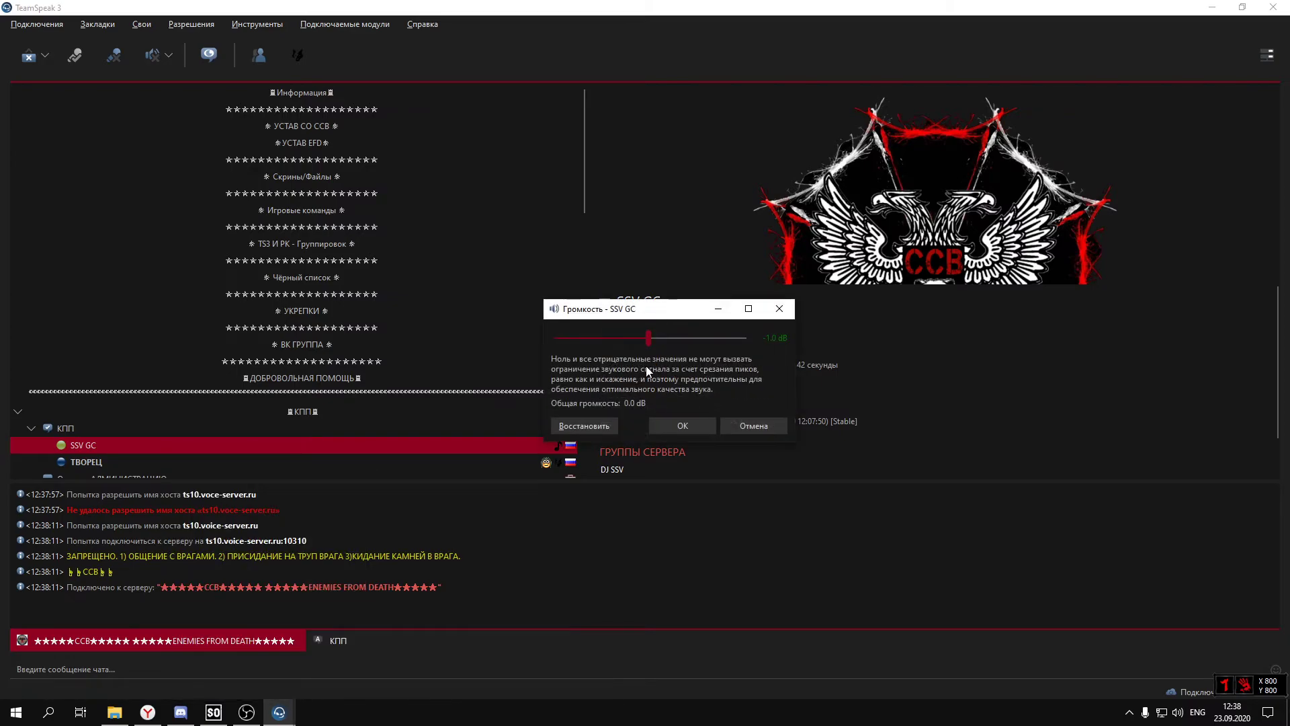
drag(628, 338, 579, 351)
click(683, 425)
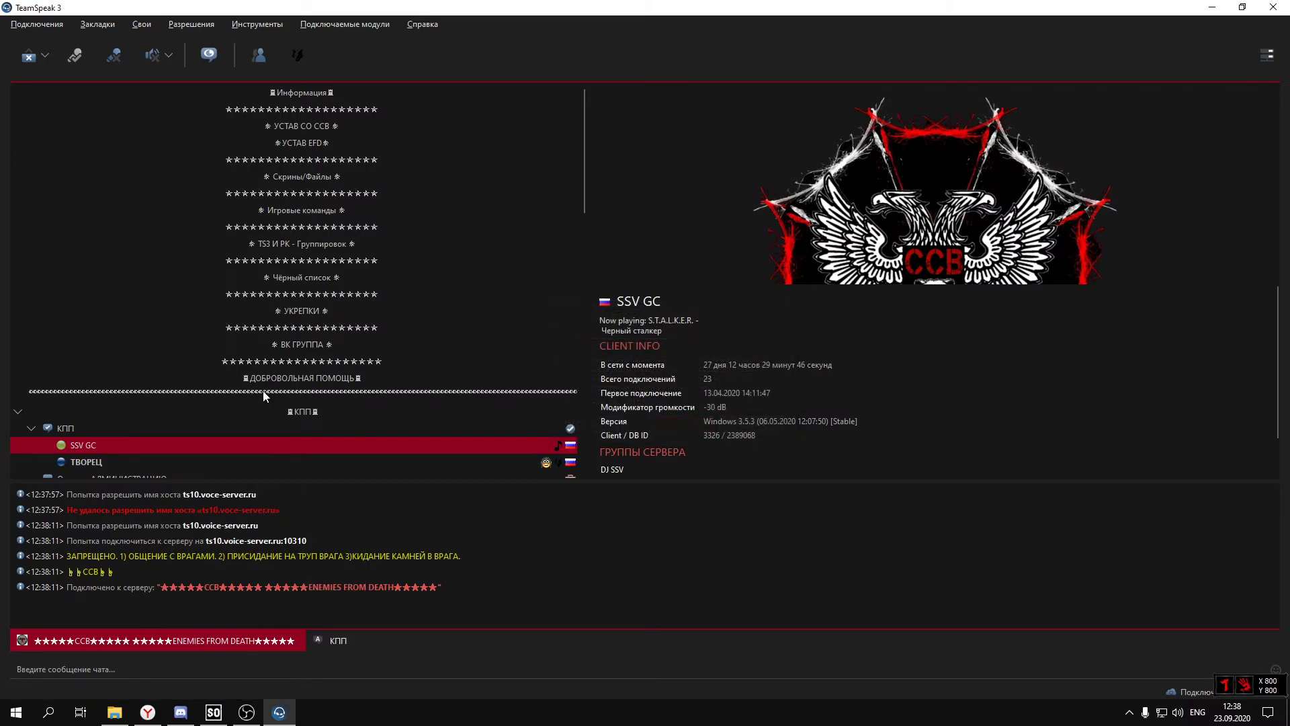
- Browse the server's channel list from the КПП channel through the clan and game rooms and back
scroll(328, 235, down, 2)
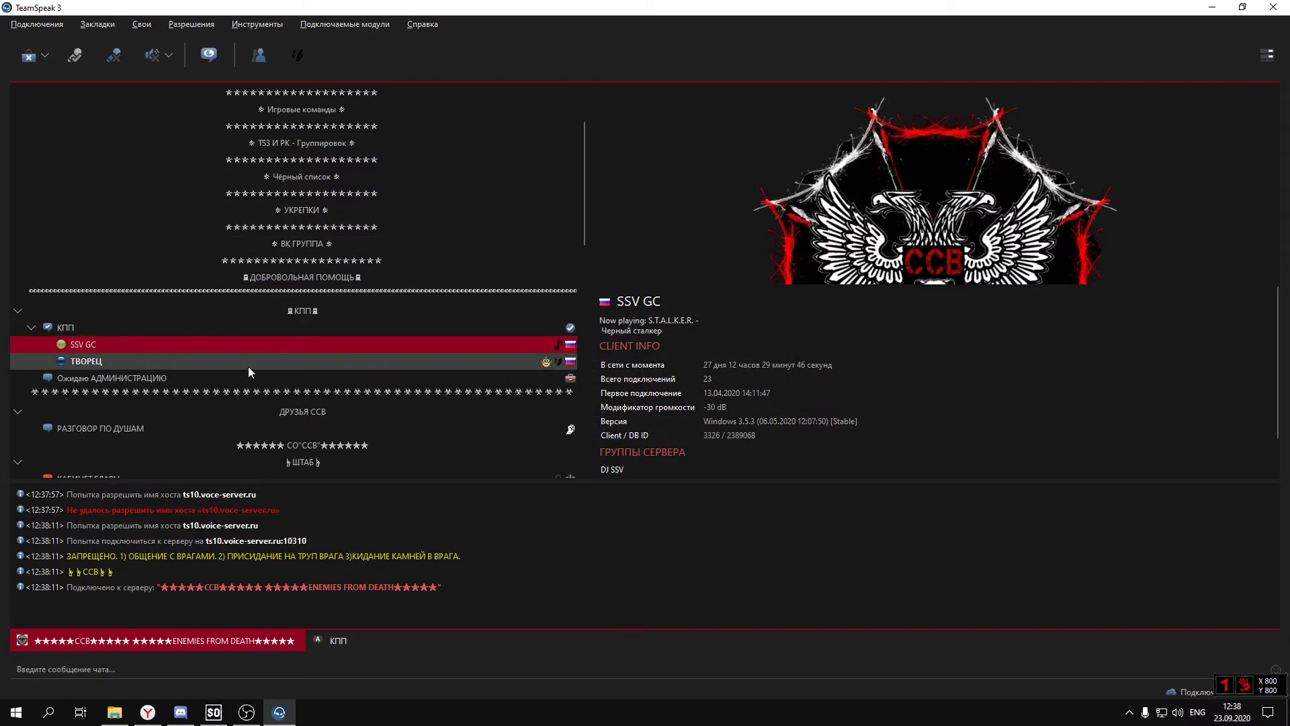
scroll(187, 329, down, 15)
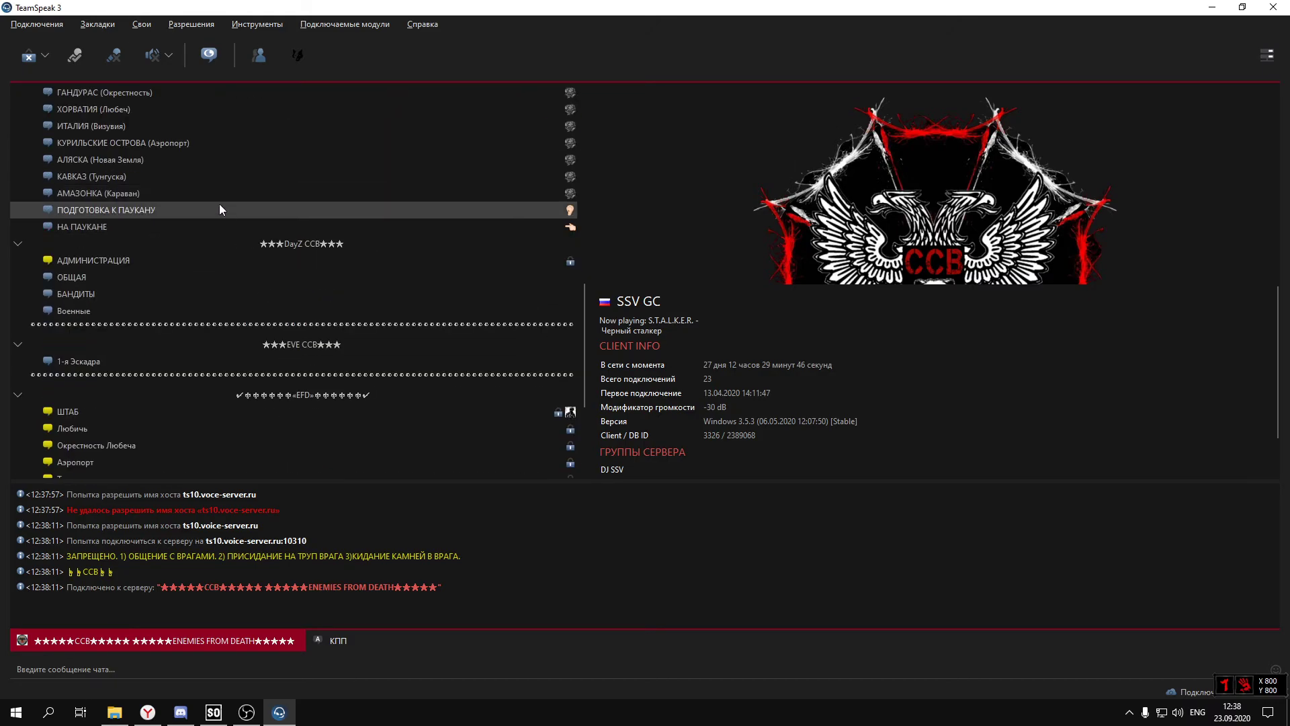
scroll(231, 216, up, 14)
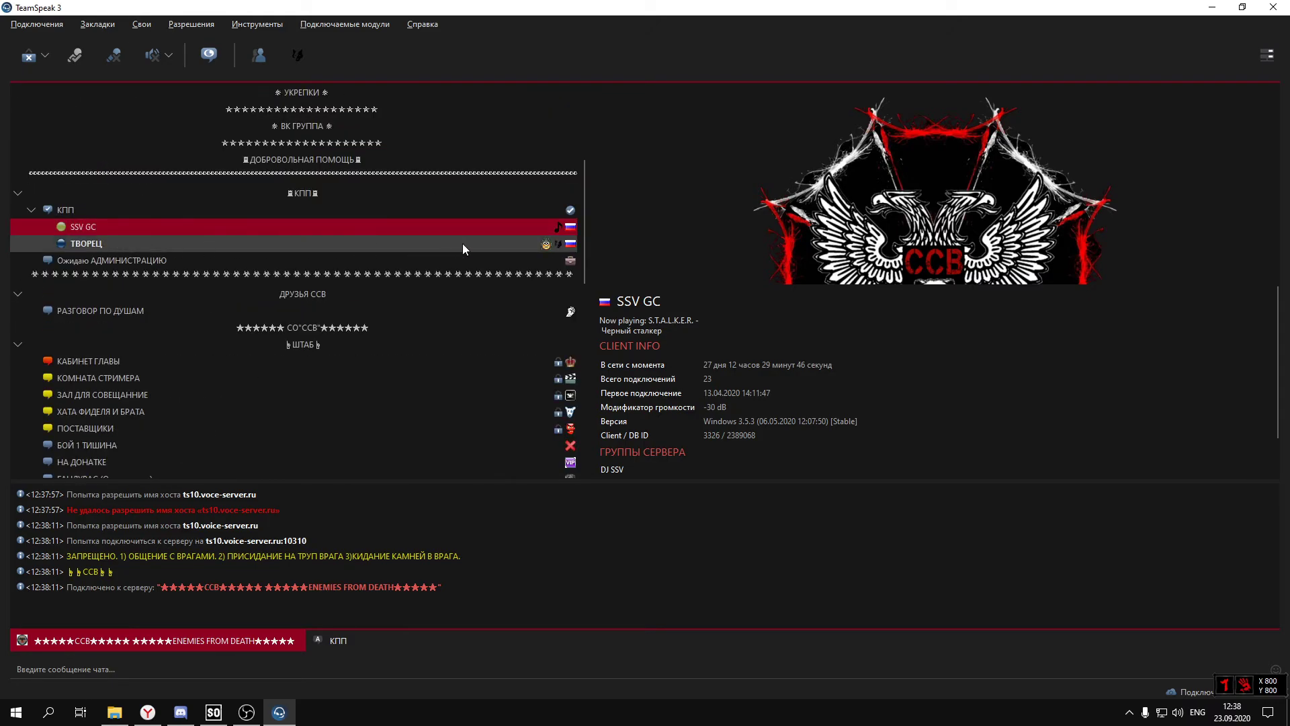
scroll(226, 246, up, 4)
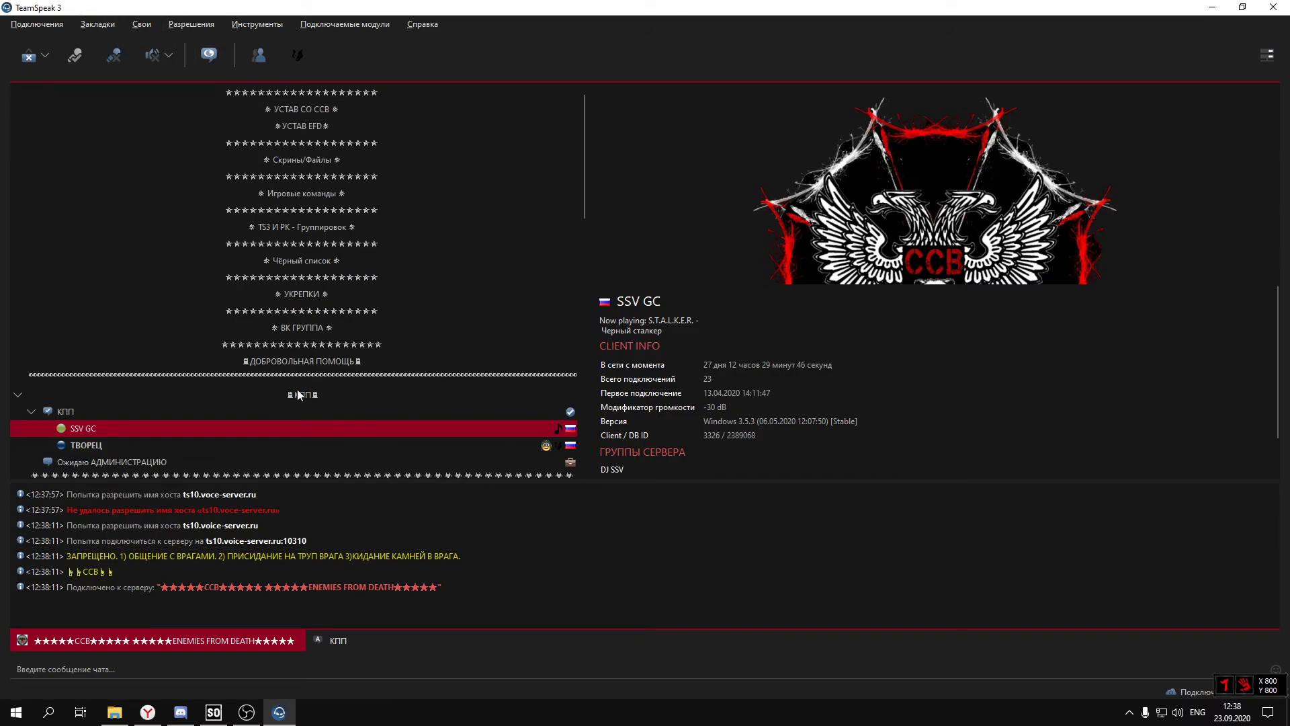
- Add the current server at ts10.voice-server.ru:10310 to the bookmarks
scroll(426, 207, down, 3)
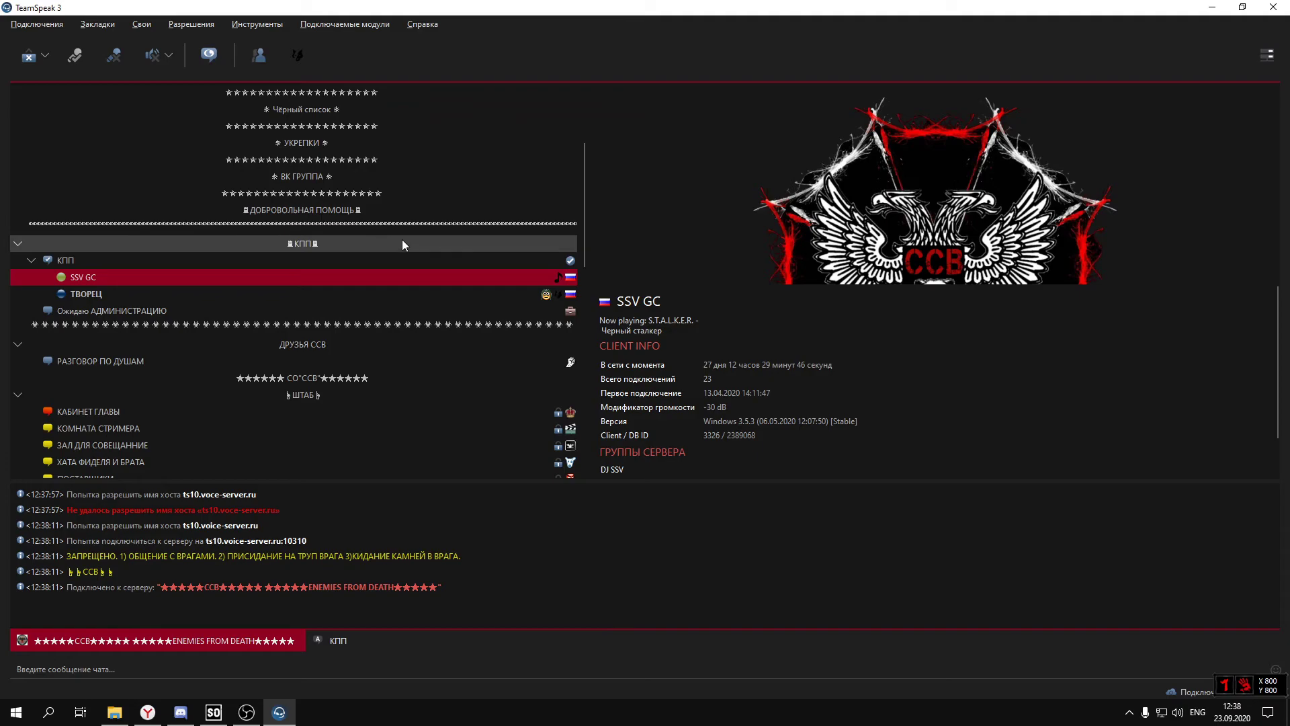
click(96, 25)
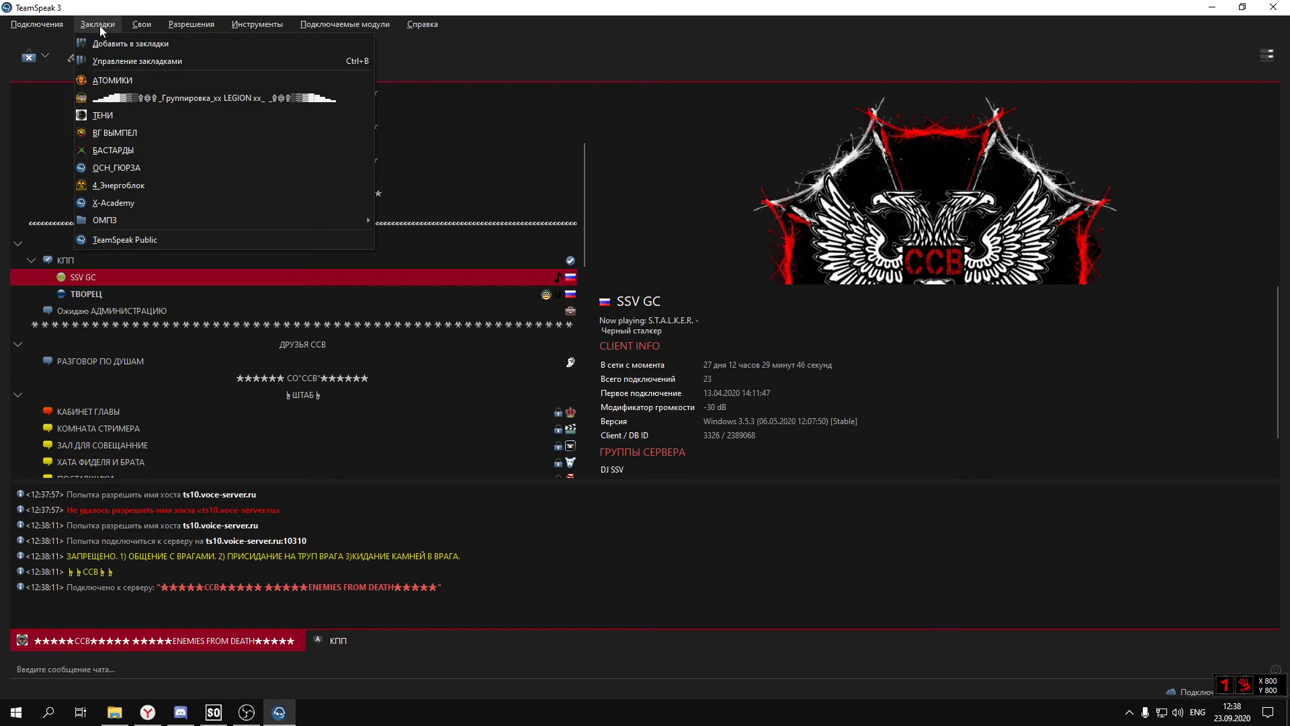
click(135, 46)
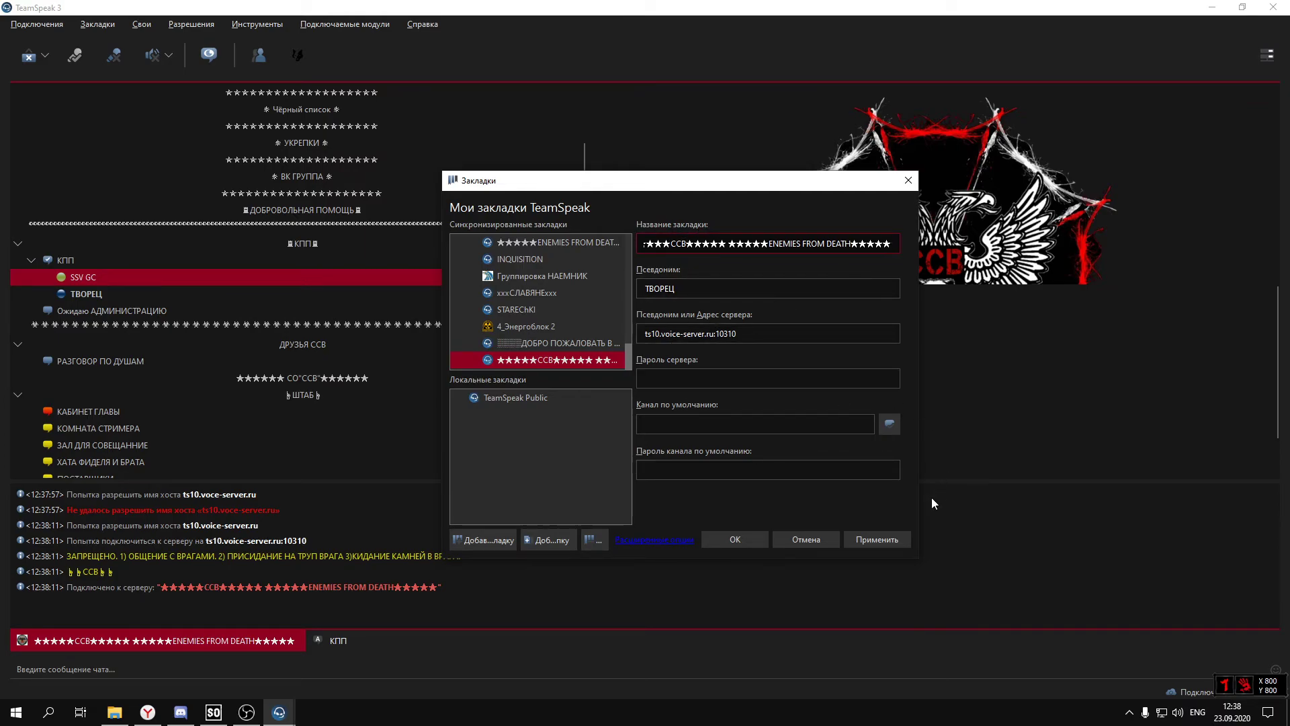
click(740, 542)
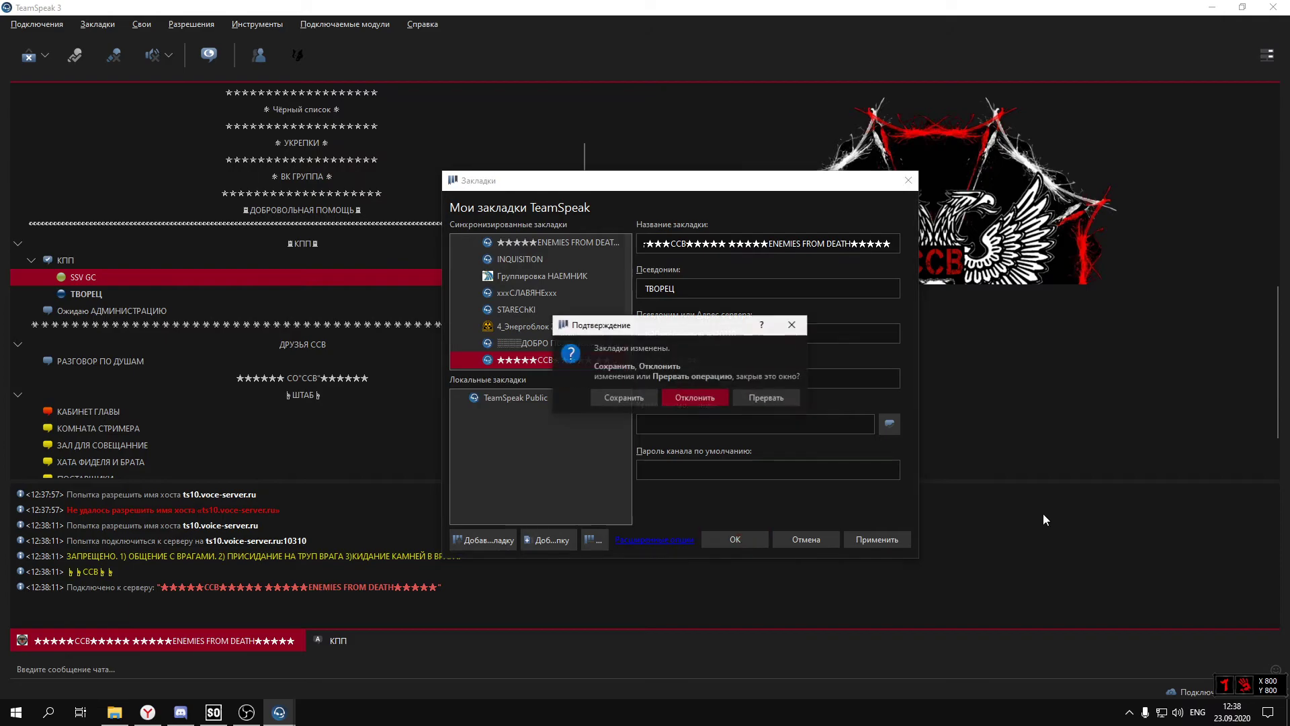
click(707, 398)
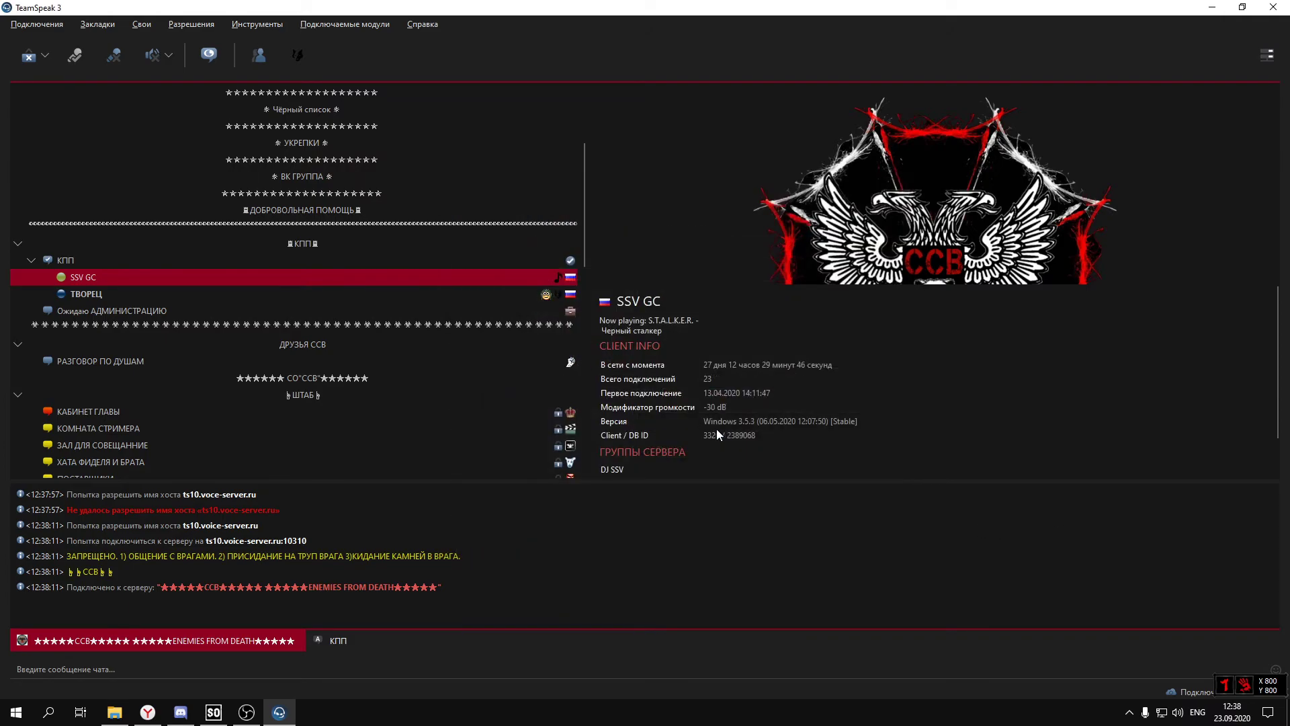
- Connect to the ★★★★★ССВ★★★★★ server from the ОМПЗ bookmark folder, dismiss the host message, and look through its channel list
click(101, 24)
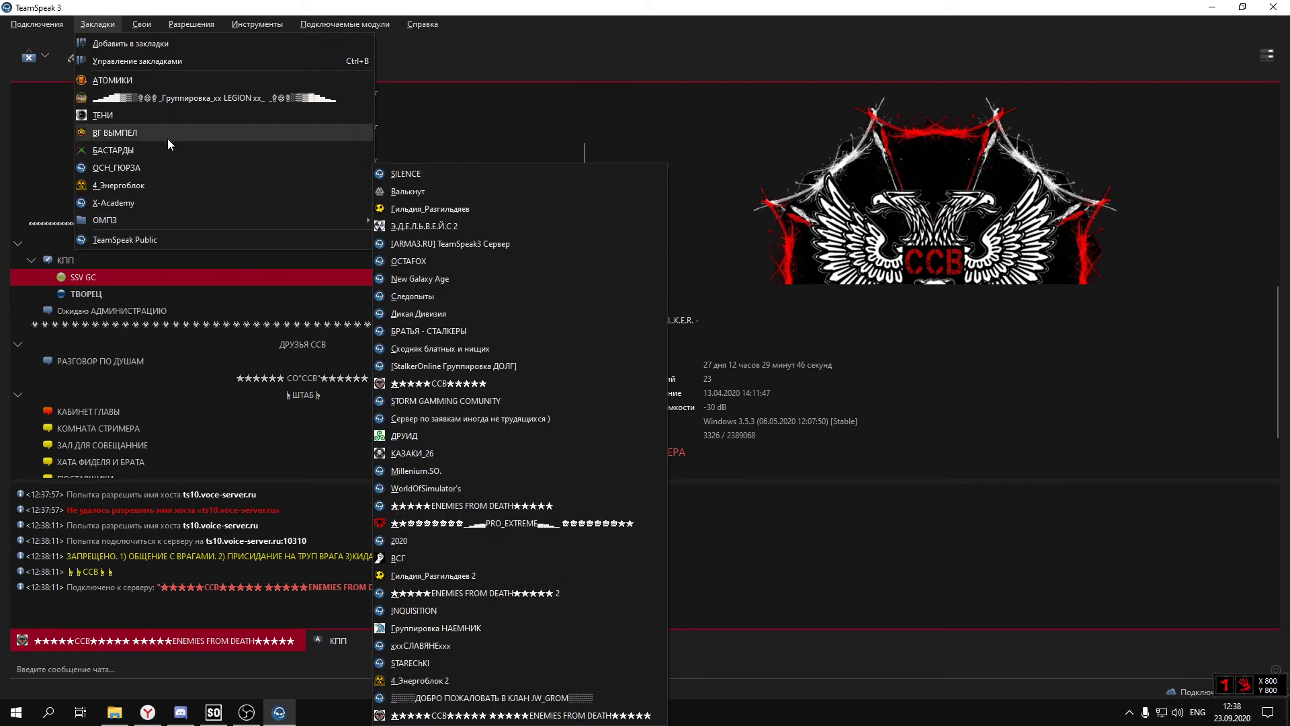
mouse_move(272, 218)
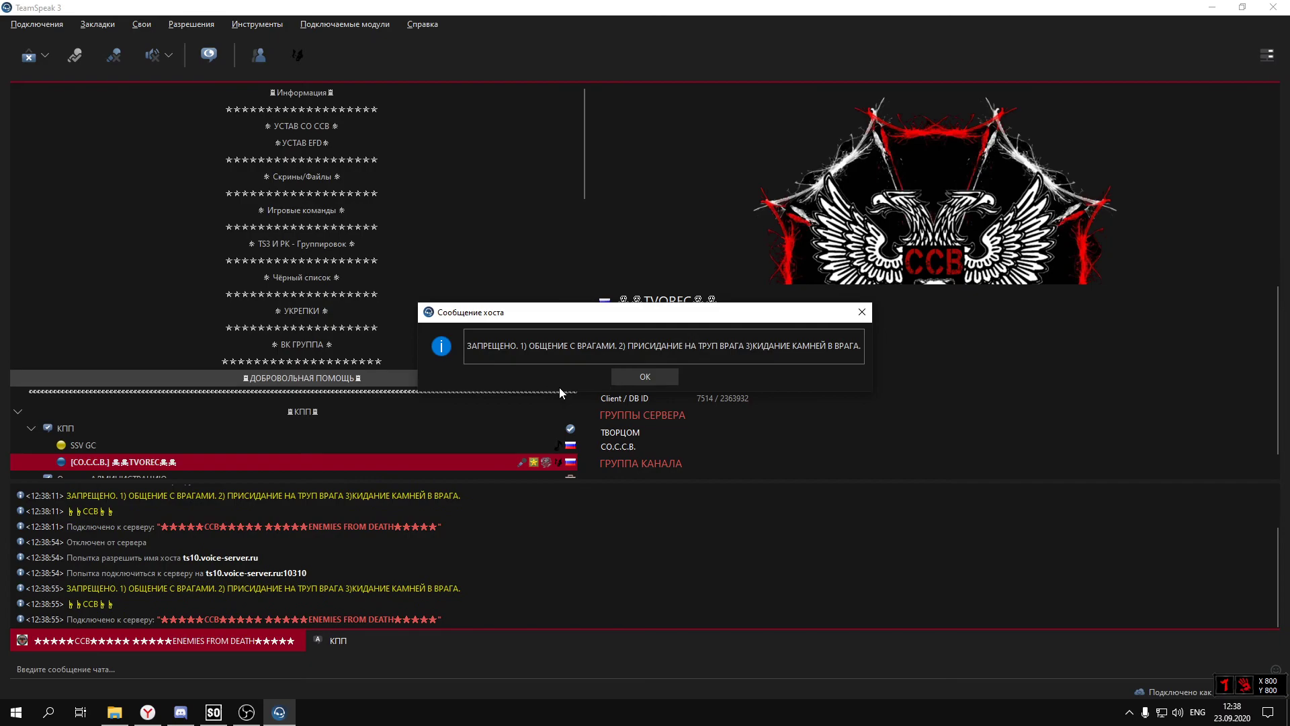
click(645, 377)
scroll(342, 241, down, 10)
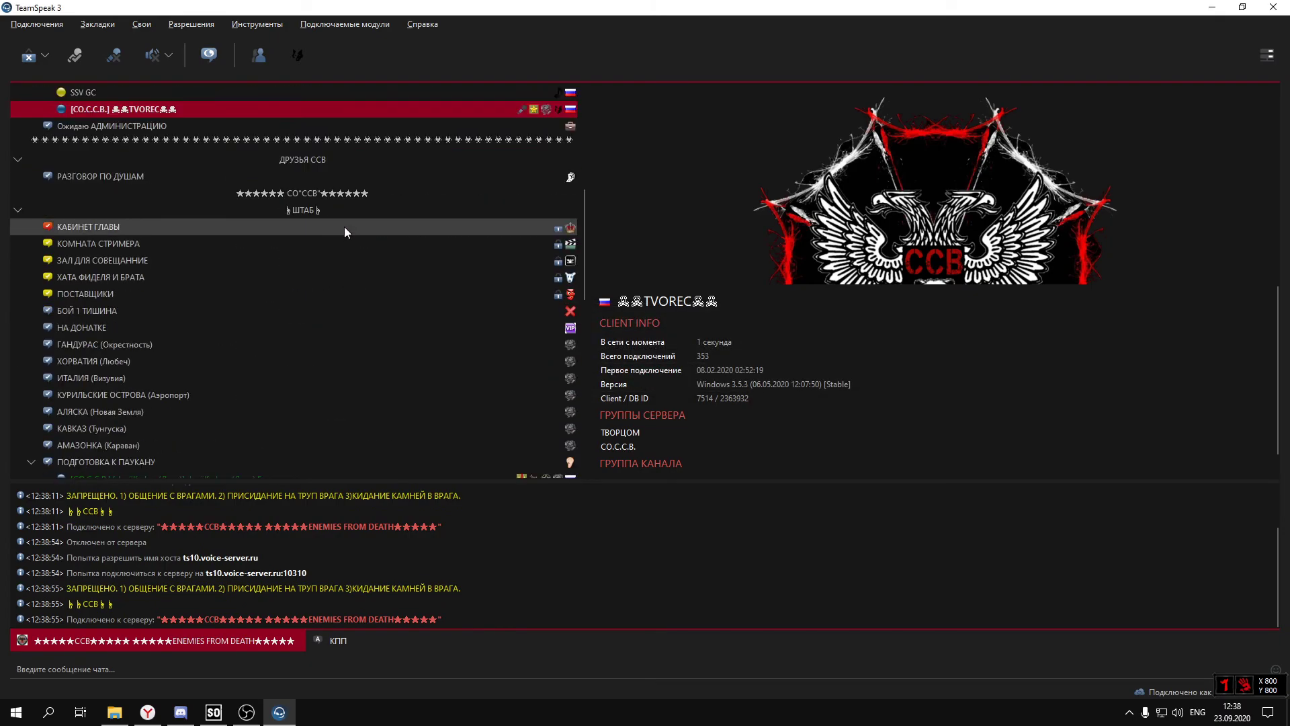
scroll(360, 213, up, 4)
scroll(362, 212, up, 6)
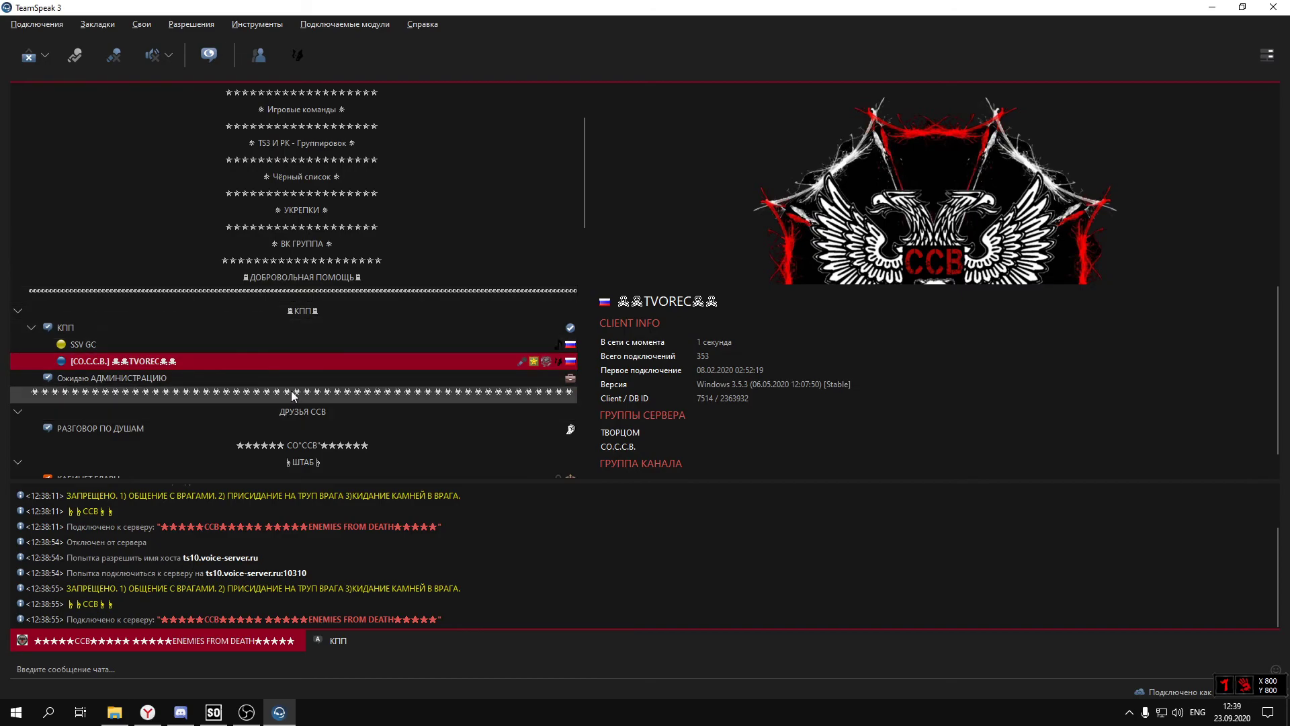
- Connect to the bookmarked Группировка_xx LEGION xx server in a new tab and dismiss its host message
click(98, 24)
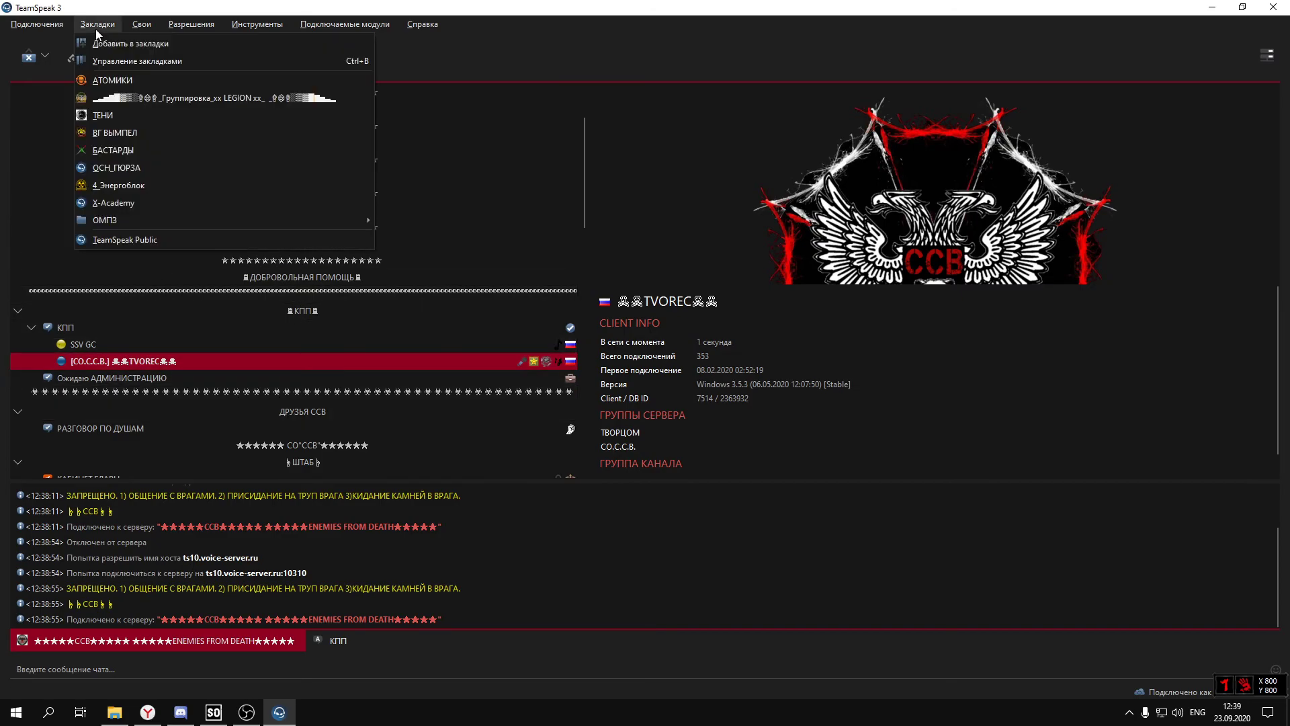
right_click(160, 101)
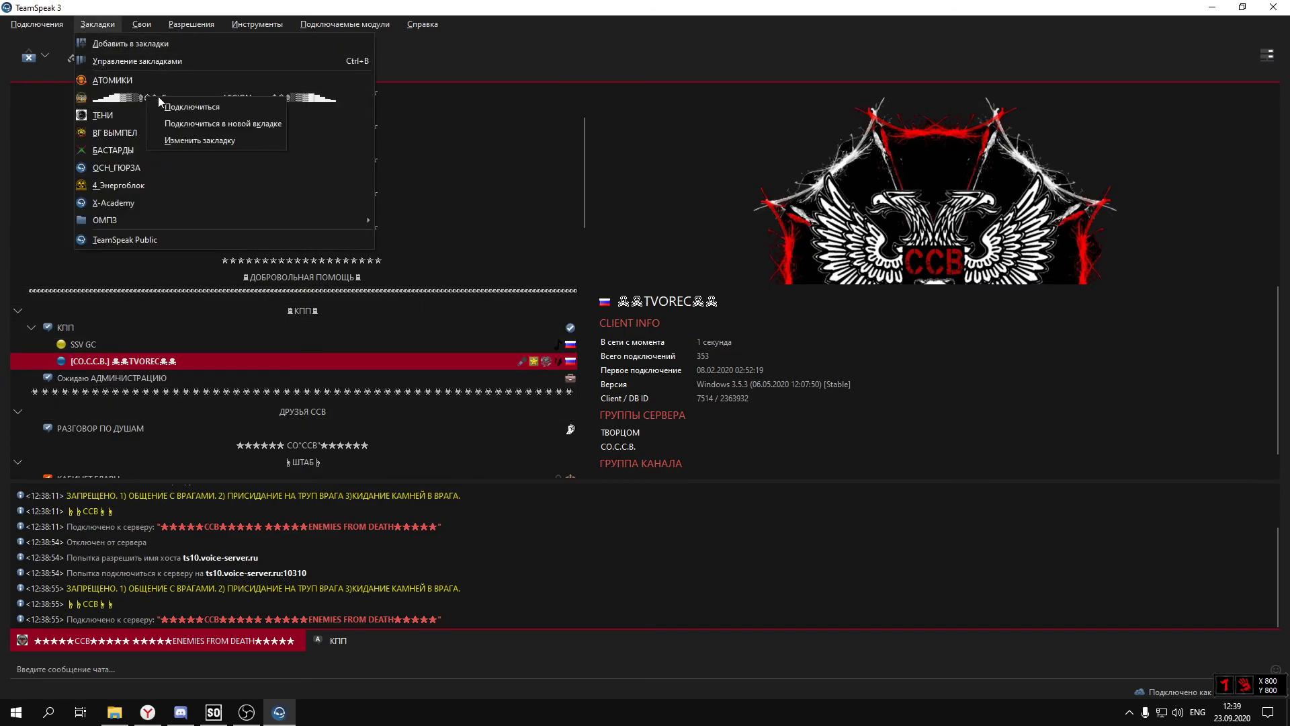
click(210, 125)
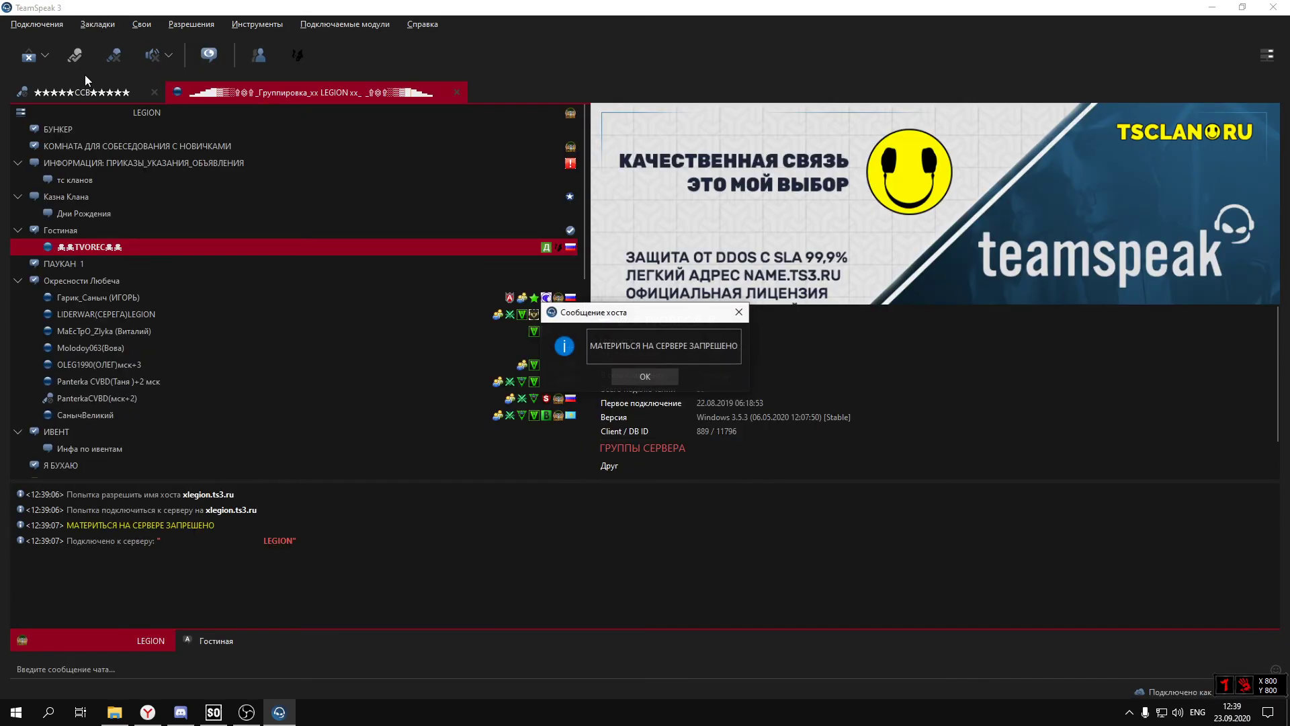
click(674, 375)
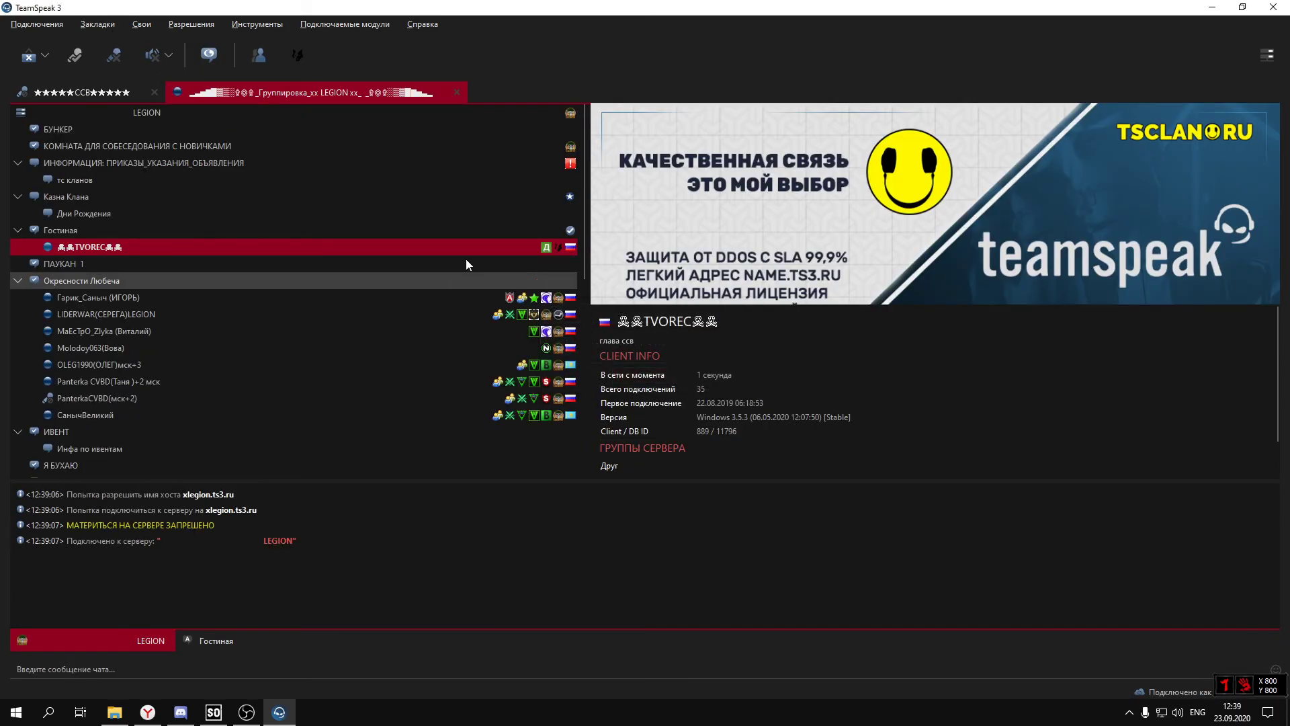
- Connect to the bookmarked ТЕНИ server in another new tab and switch between the open server tabs
click(97, 24)
mouse_move(103, 115)
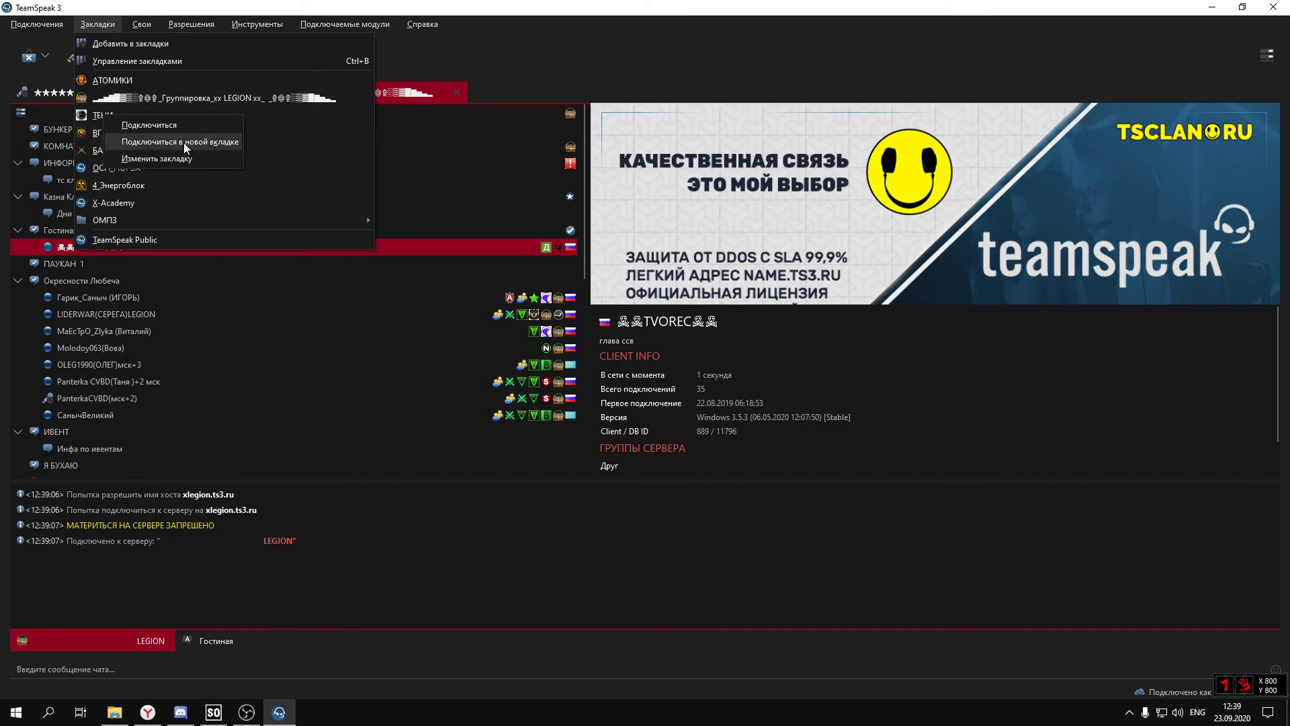
click(212, 143)
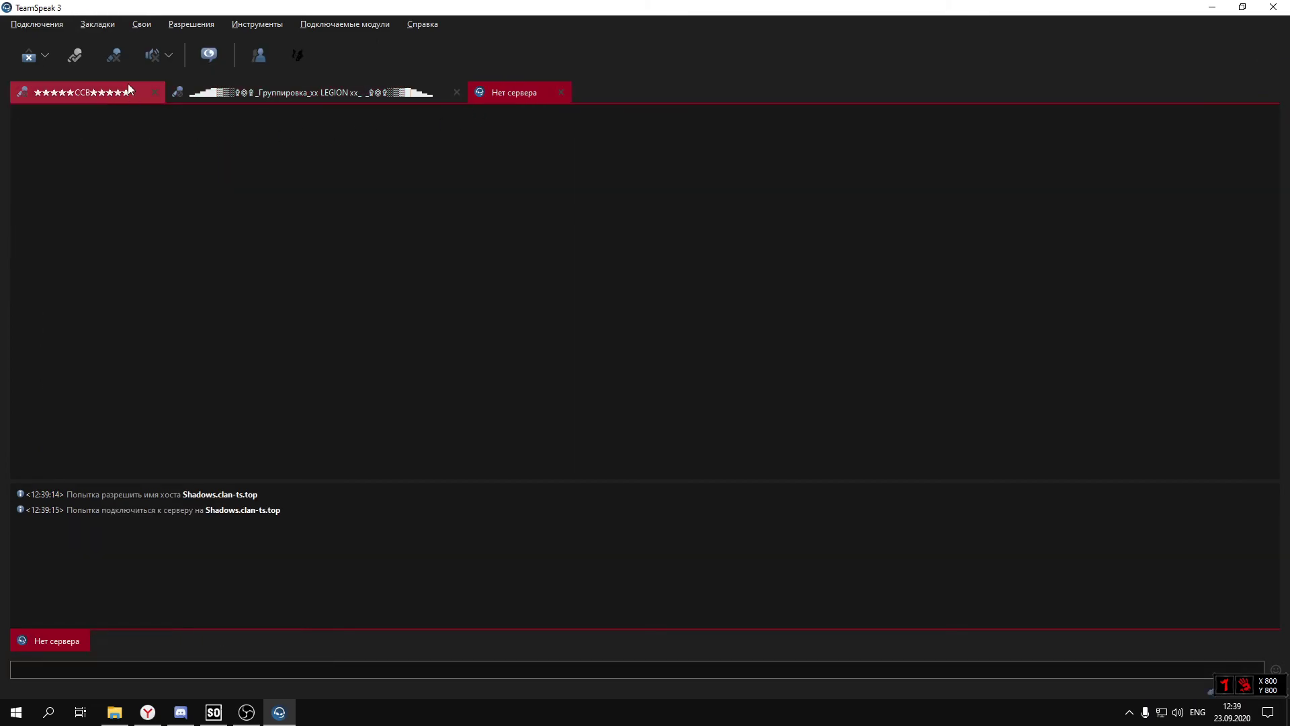
click(92, 90)
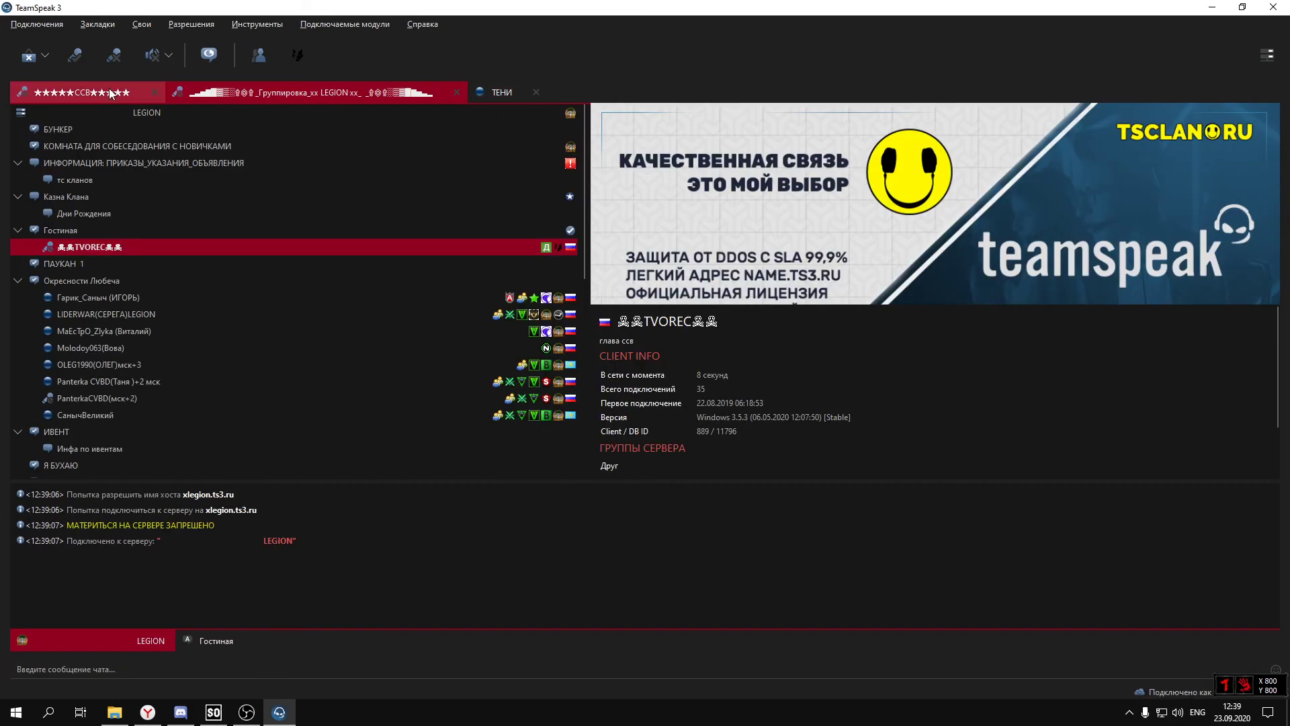
click(474, 94)
click(384, 94)
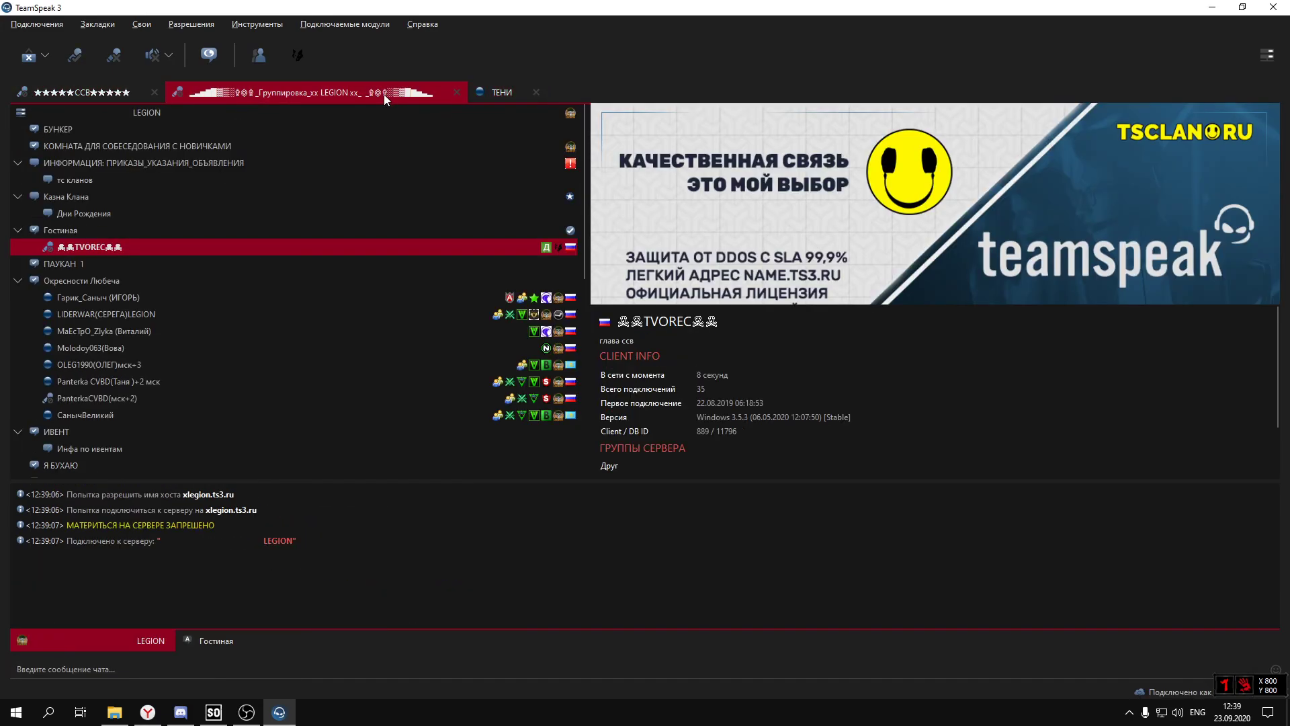
- Disconnect from the LEGION and ТЕНИ servers and close their tabs
click(454, 93)
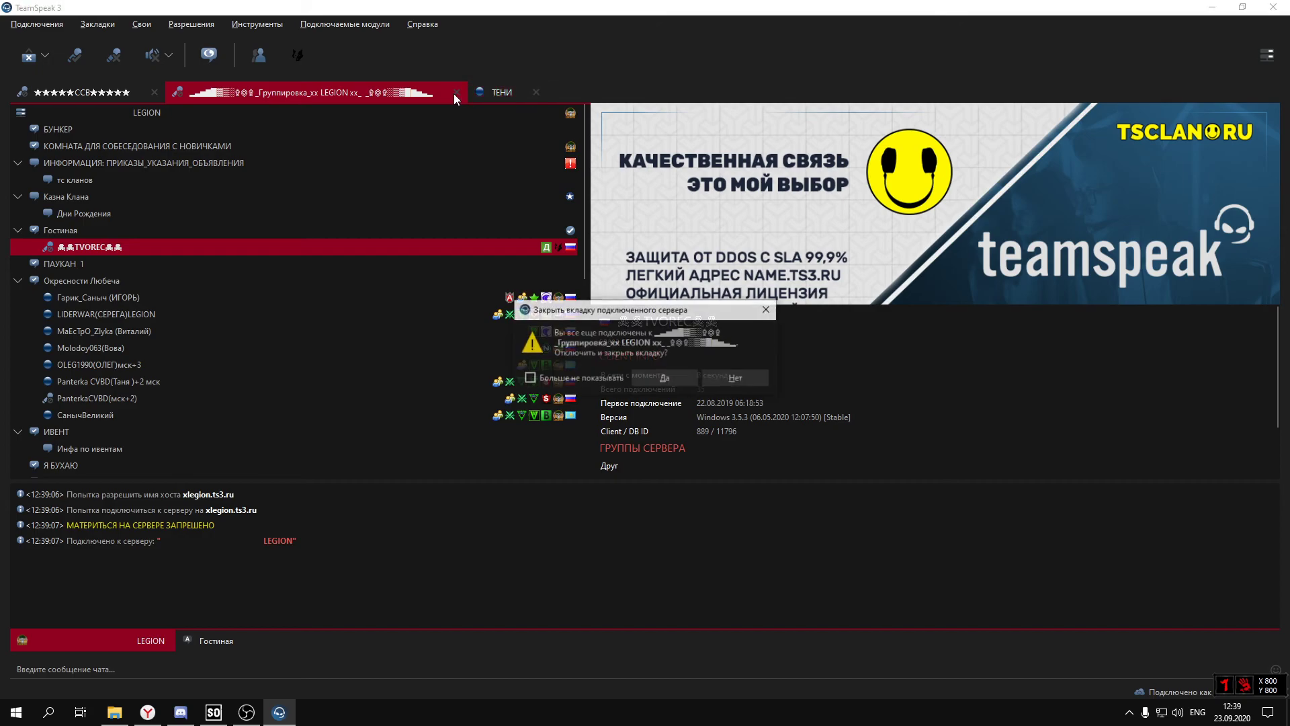
click(665, 377)
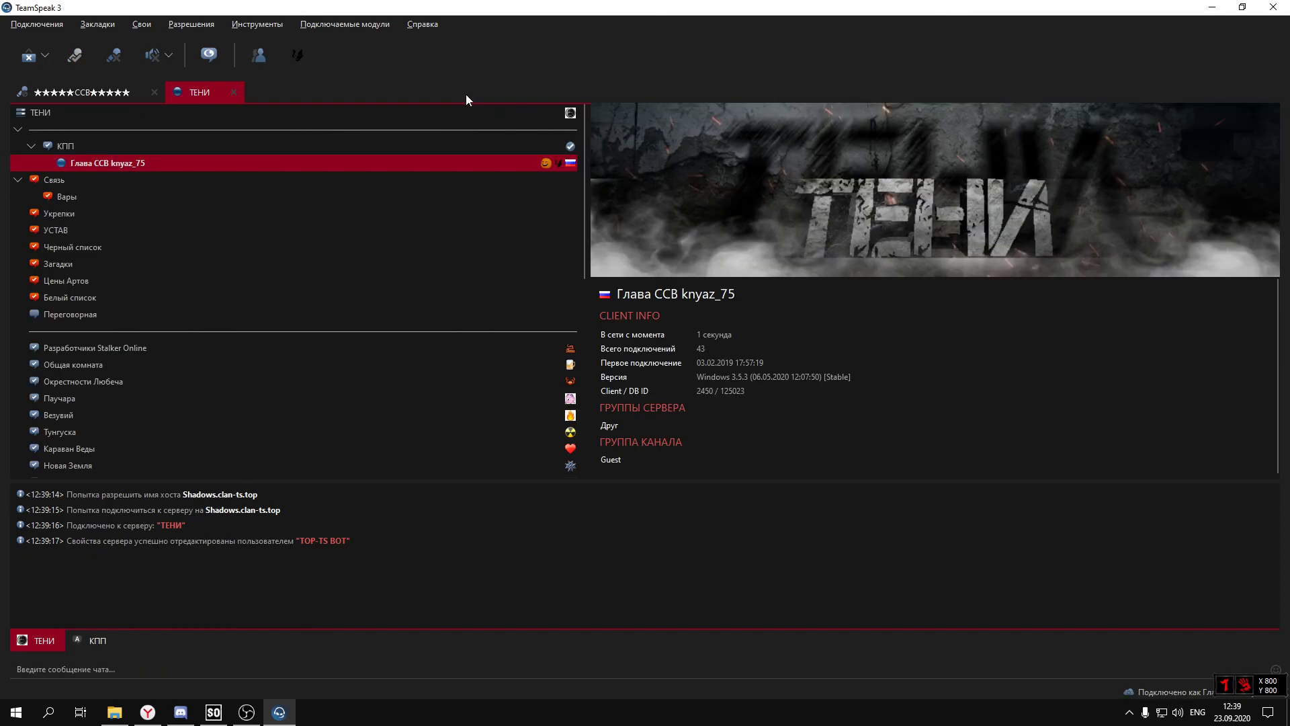
click(234, 94)
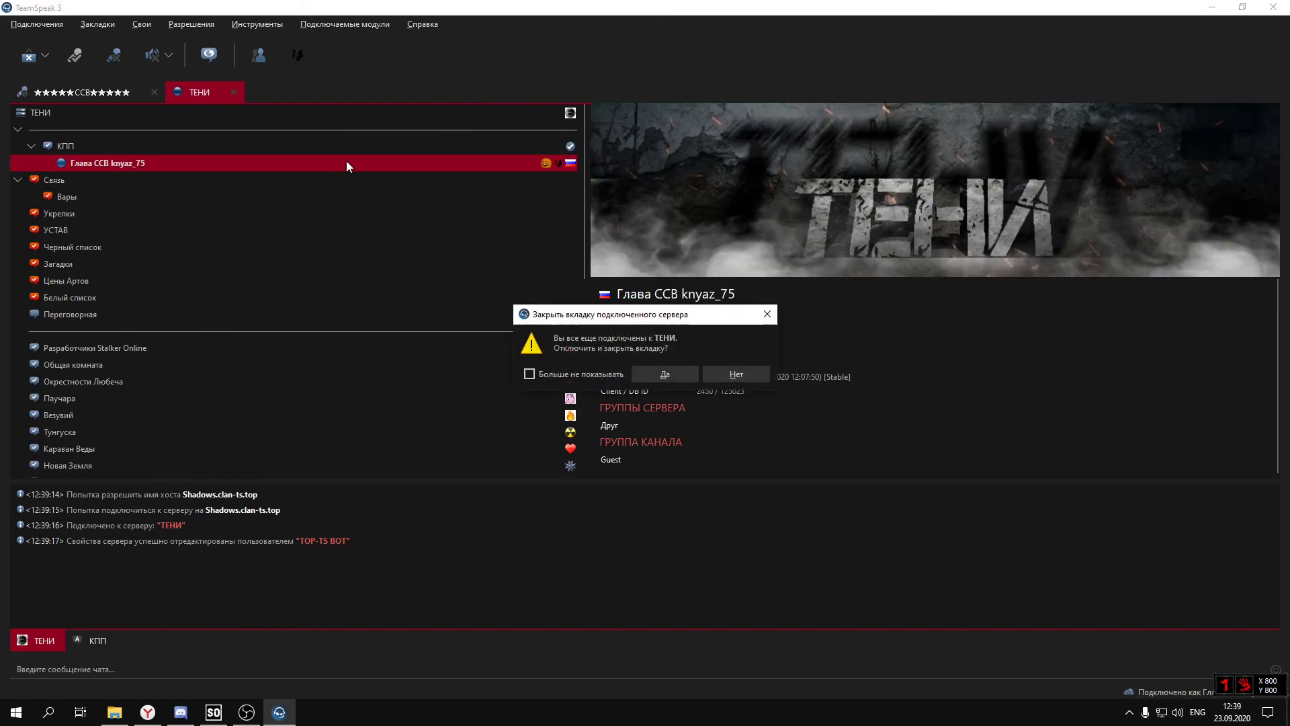
click(647, 373)
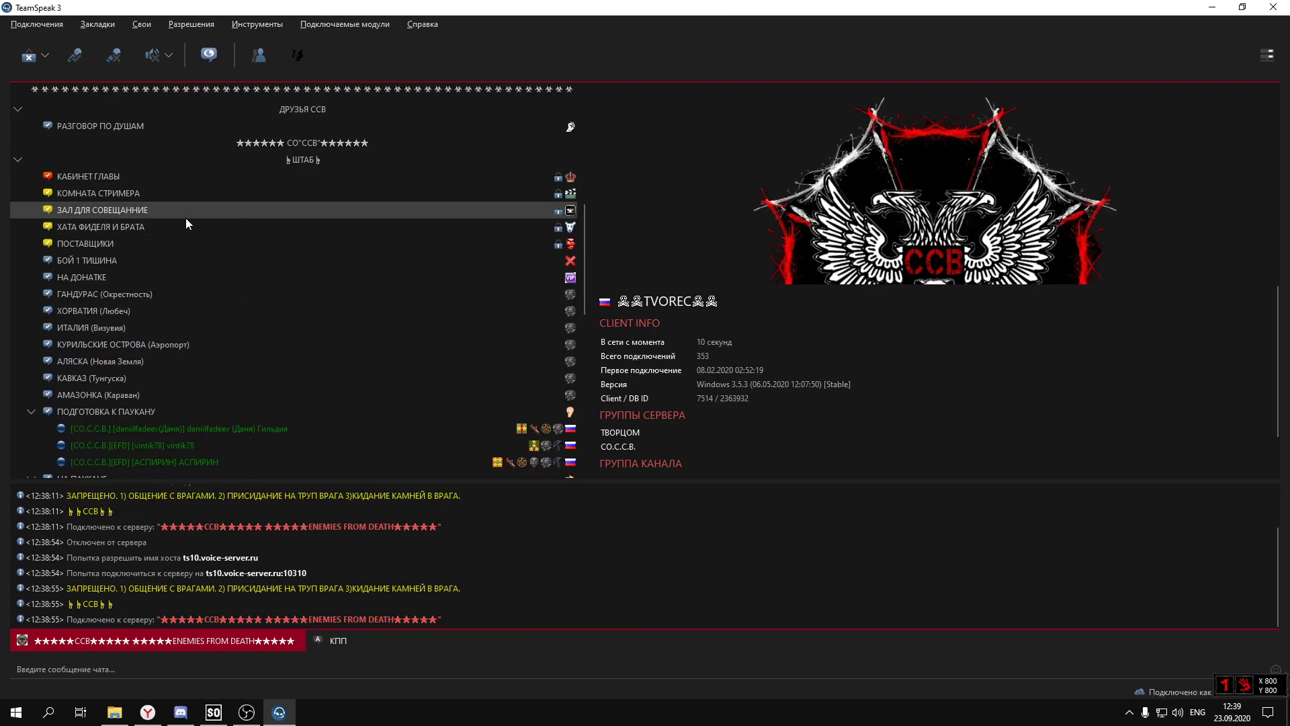
- Move into the КАБИНЕТ ГЛАВЫ channel and look through the server's channel list
double_click(99, 180)
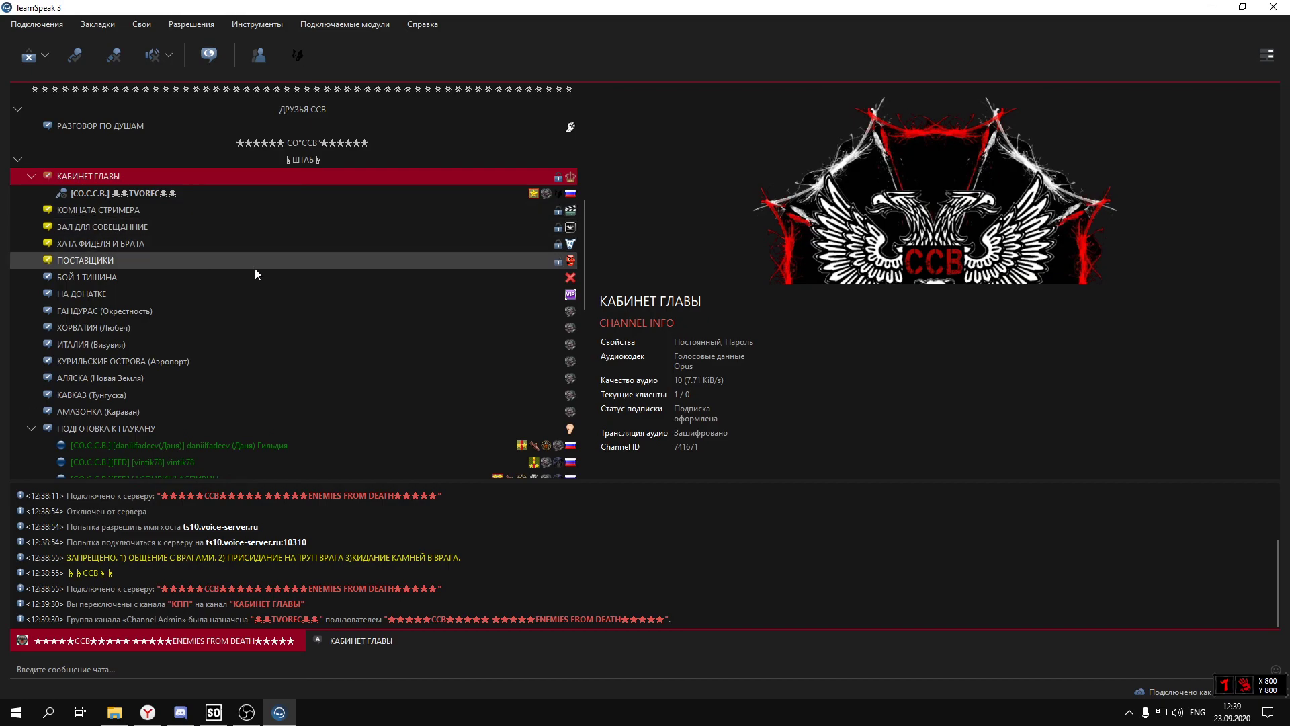
scroll(252, 270, down, 5)
scroll(251, 232, up, 8)
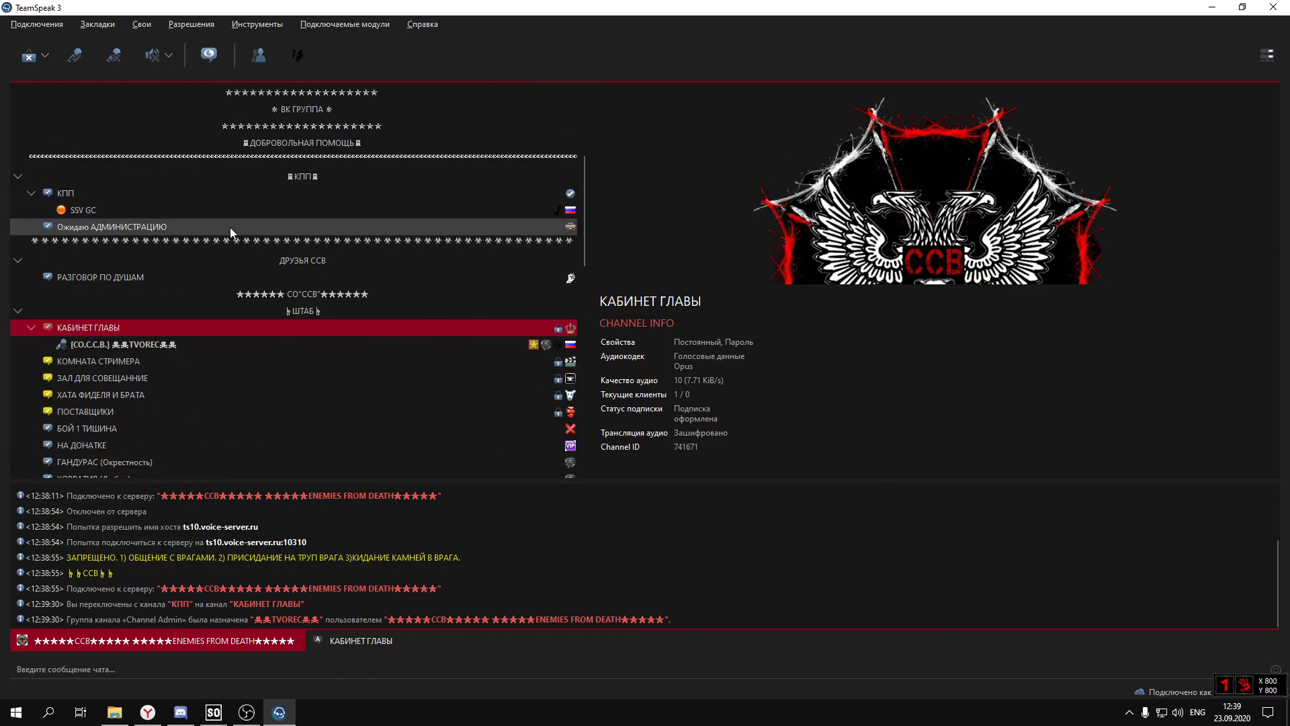
scroll(252, 274, down, 1)
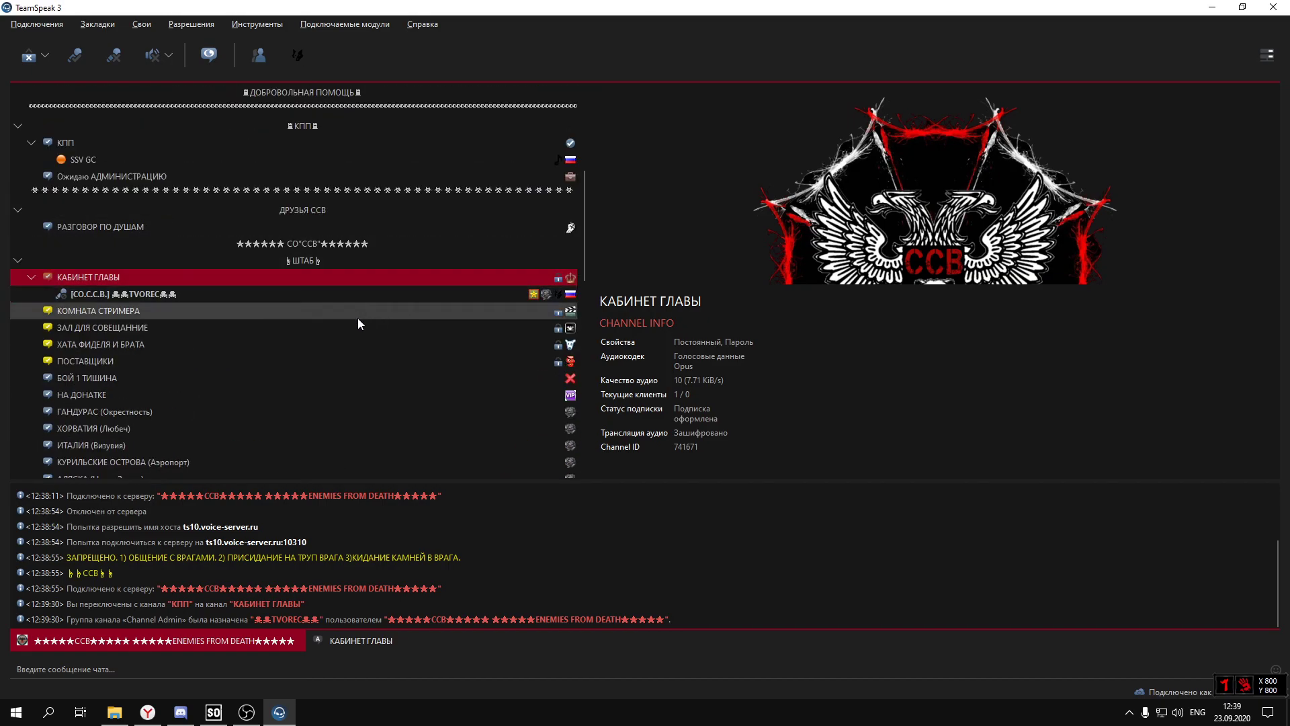
scroll(333, 291, up, 6)
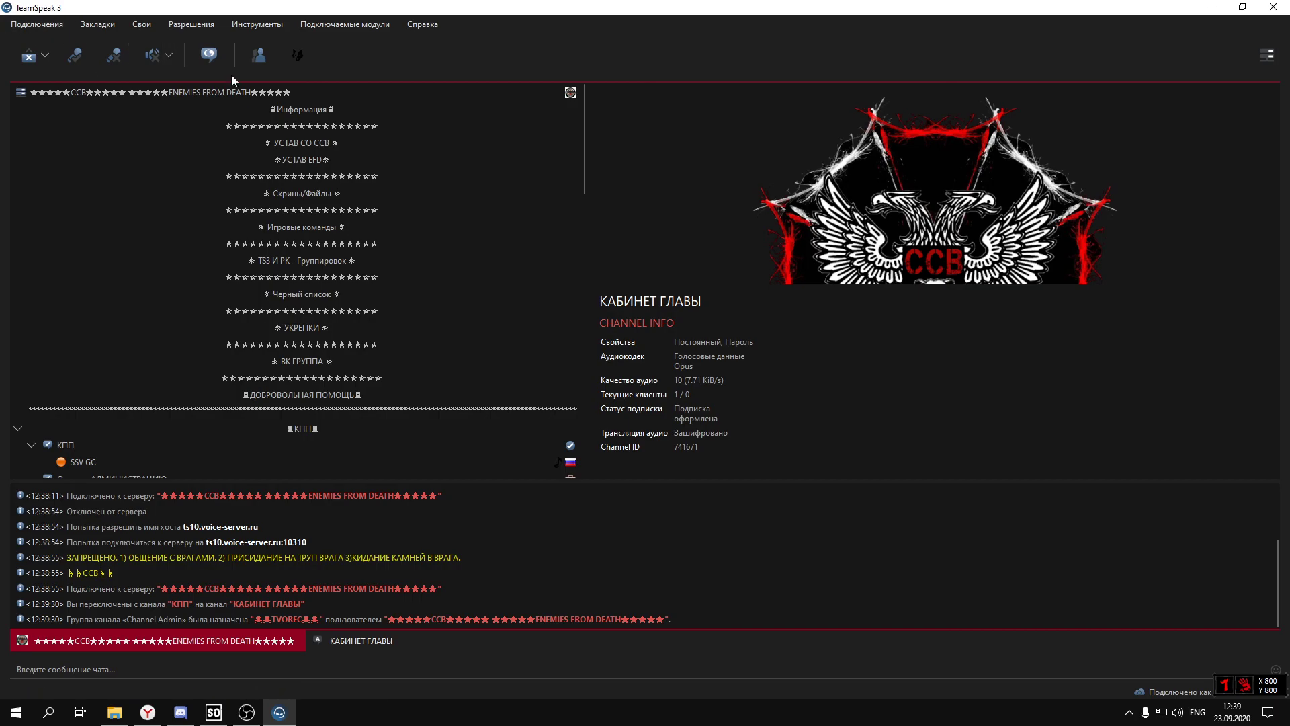
- Open the program options at the Внешний вид settings
click(257, 23)
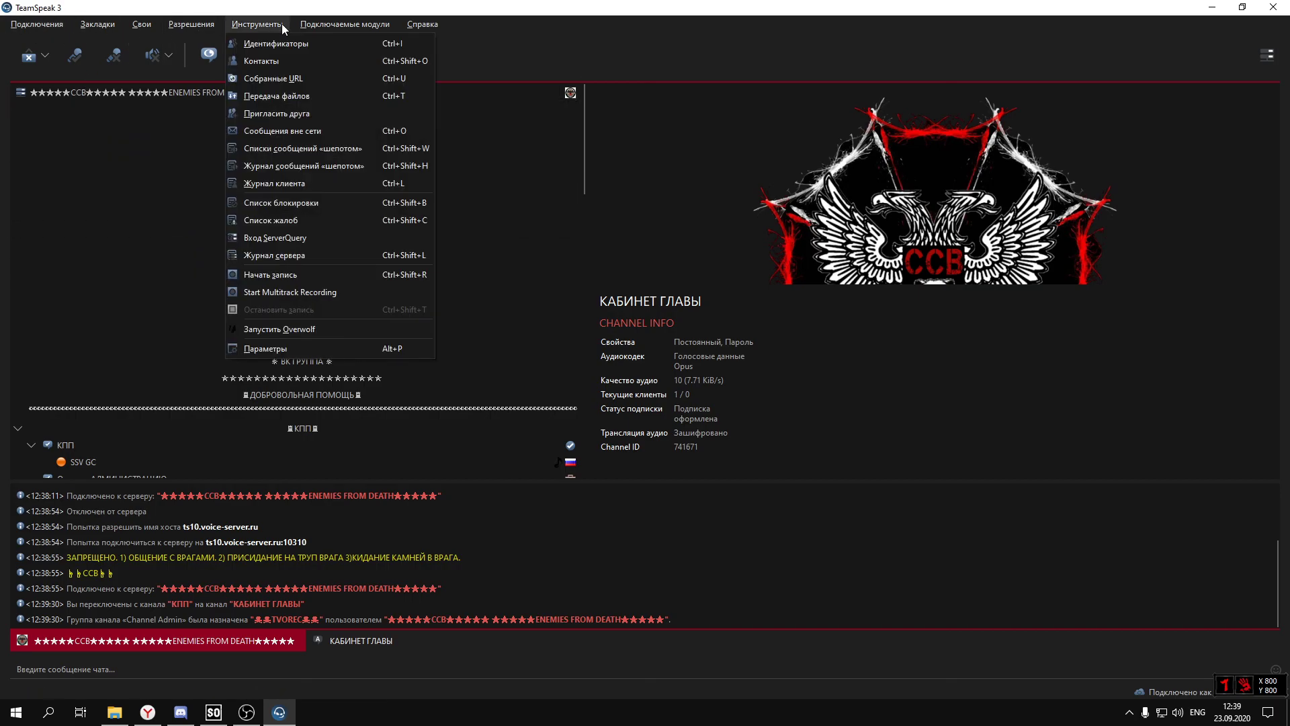
click(316, 348)
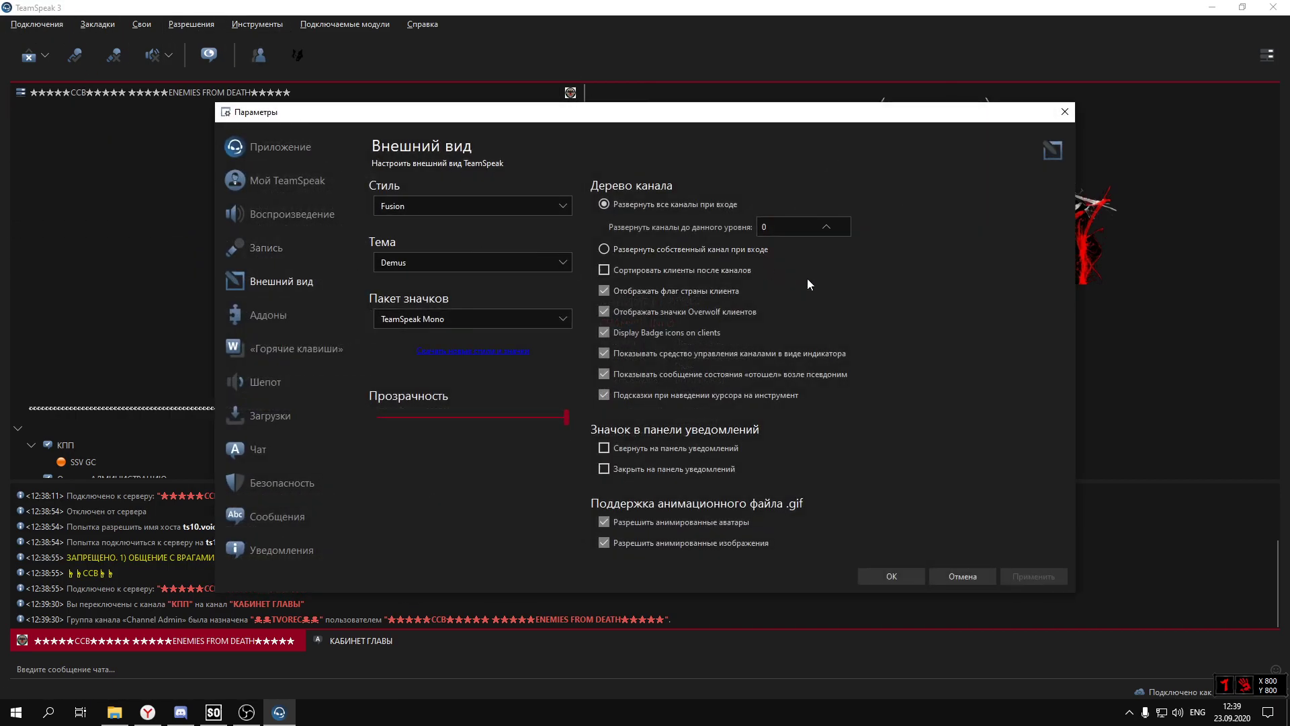
click(260, 716)
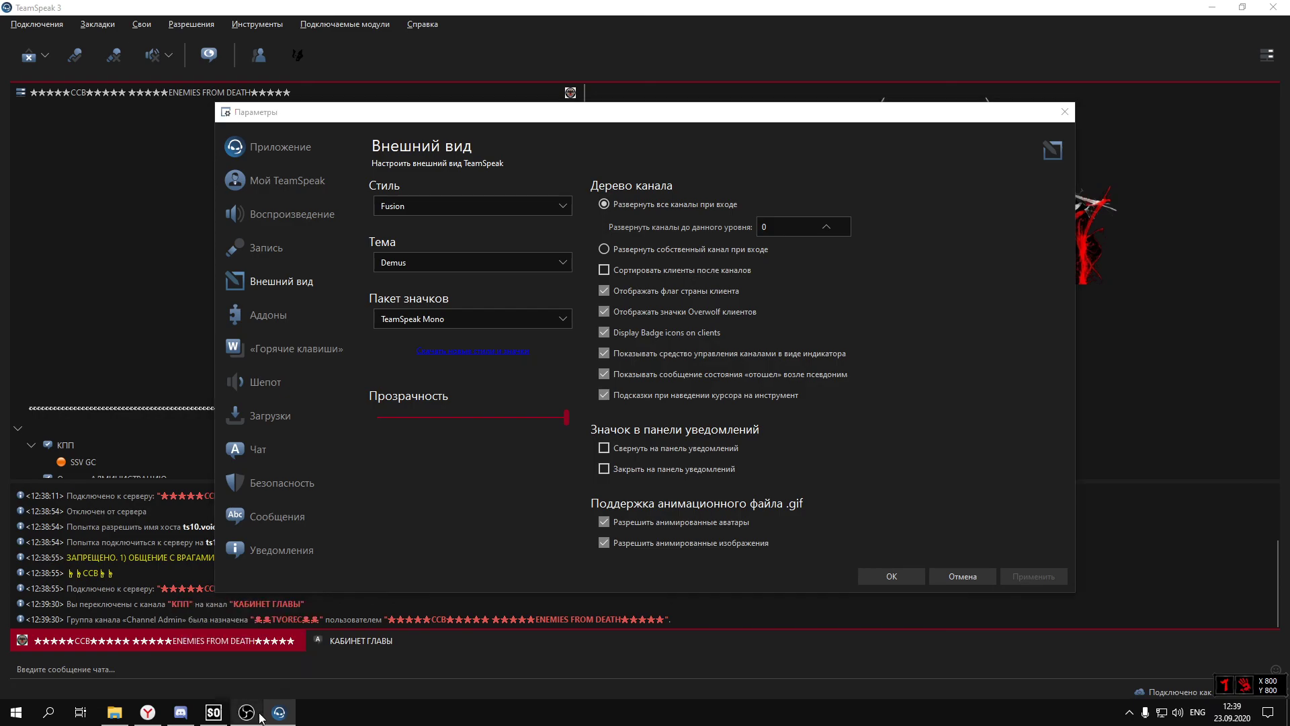